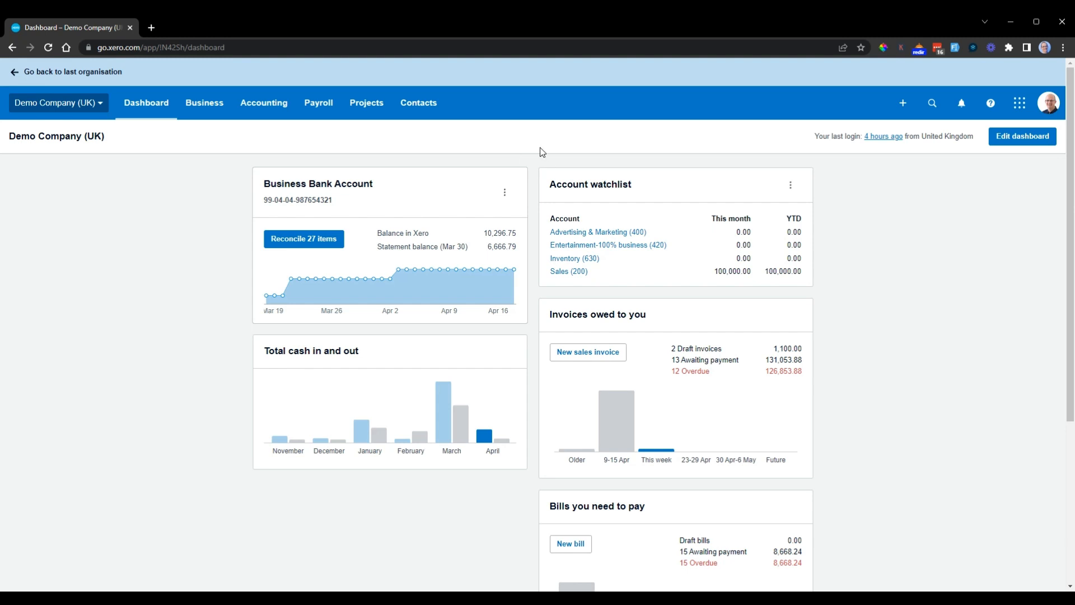
# Open the list of overdue invoices owed to the company and look through the outstanding customer balances
pyautogui.scroll(-1, 540, 151)
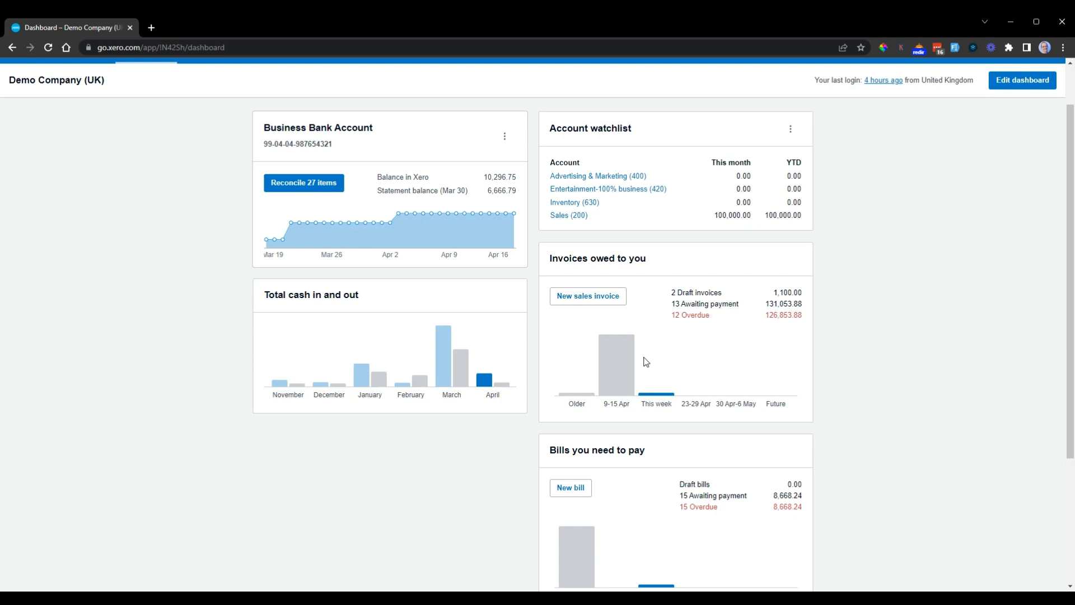
pyautogui.moveTo(625, 376)
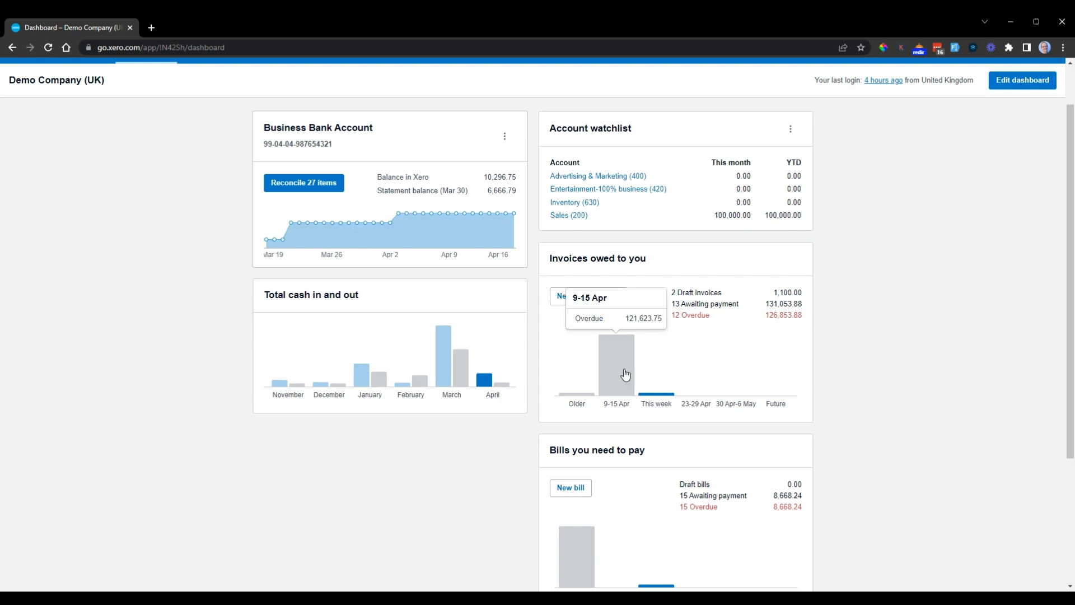
pyautogui.click(787, 316)
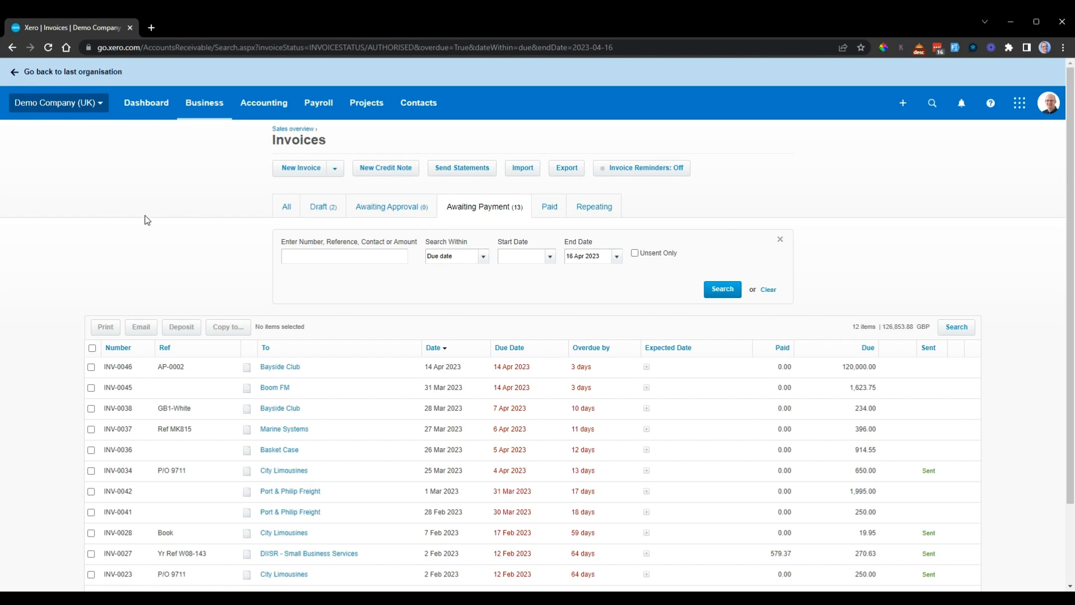
pyautogui.scroll(-1, 112, 195)
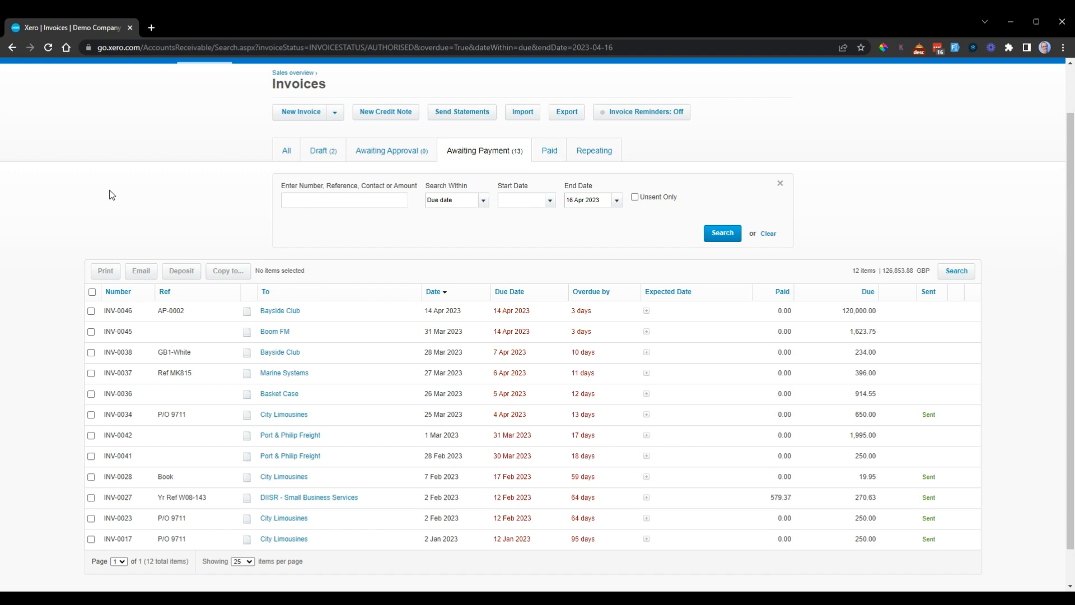
pyautogui.scroll(1, 126, 193)
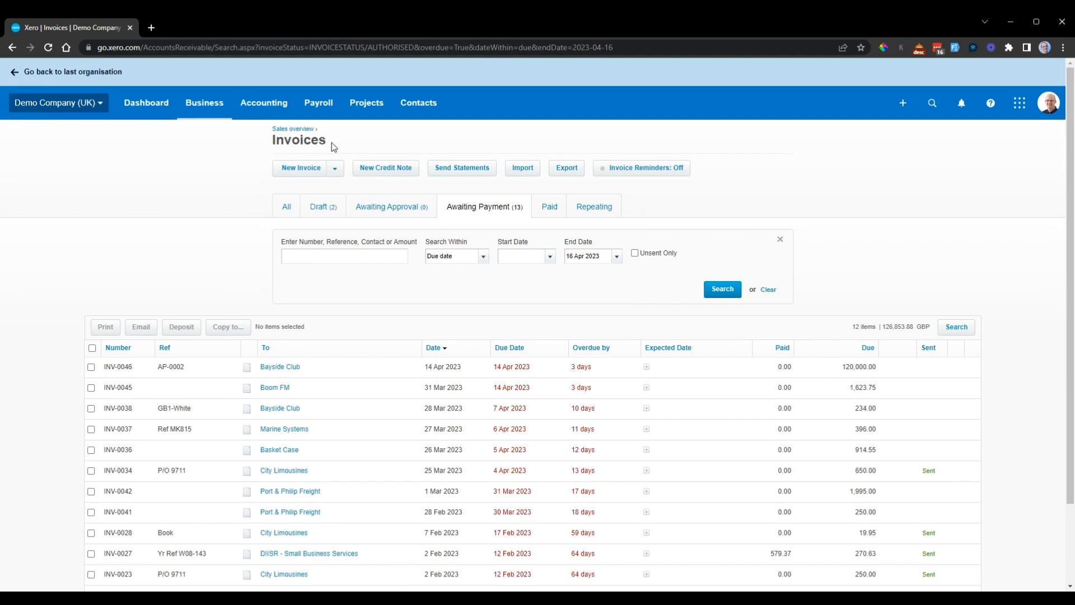
# Open the Sales overview and inspect the March and April customer amounts in the Money coming in chart
pyautogui.click(298, 130)
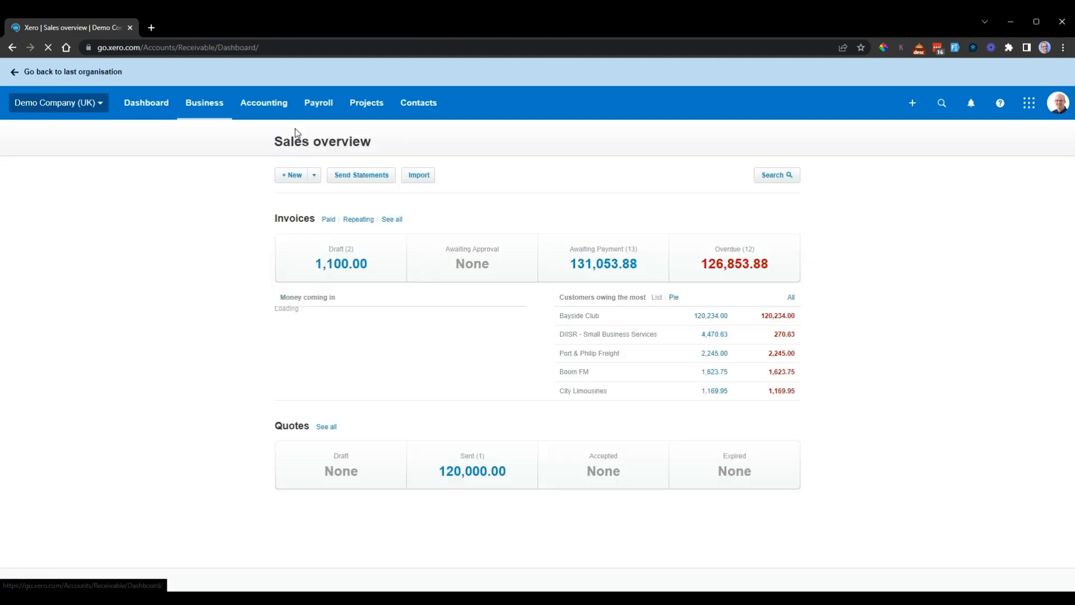
pyautogui.moveTo(446, 351)
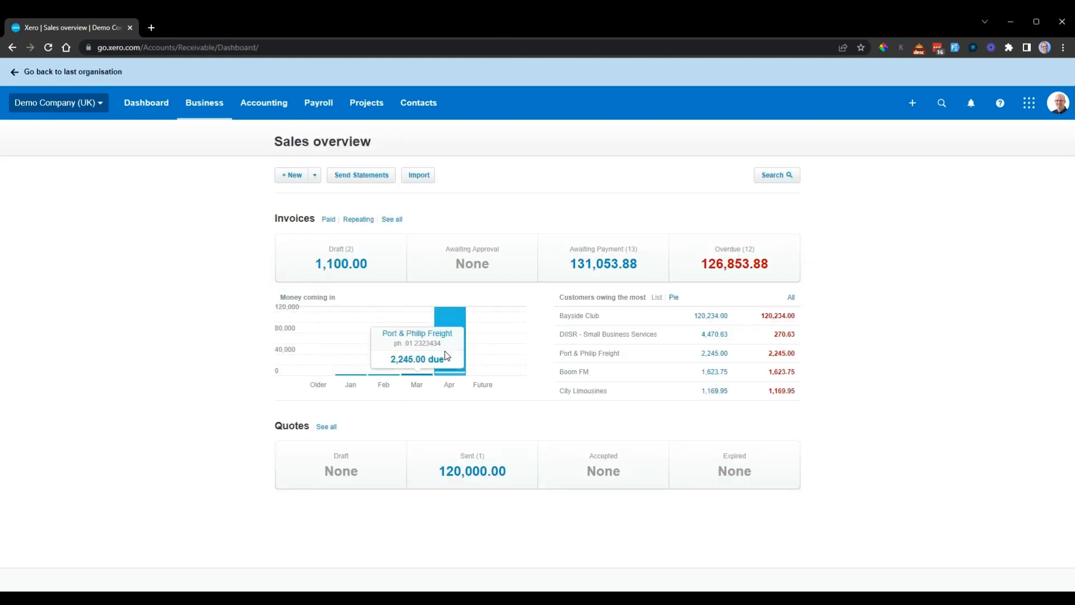
pyautogui.moveTo(455, 321)
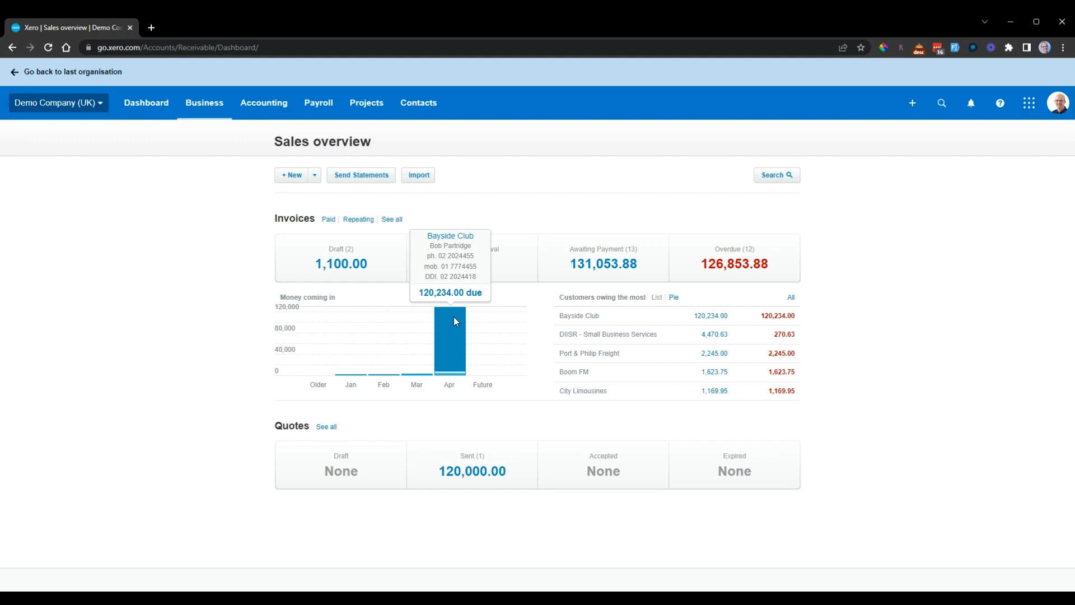
pyautogui.moveTo(454, 378)
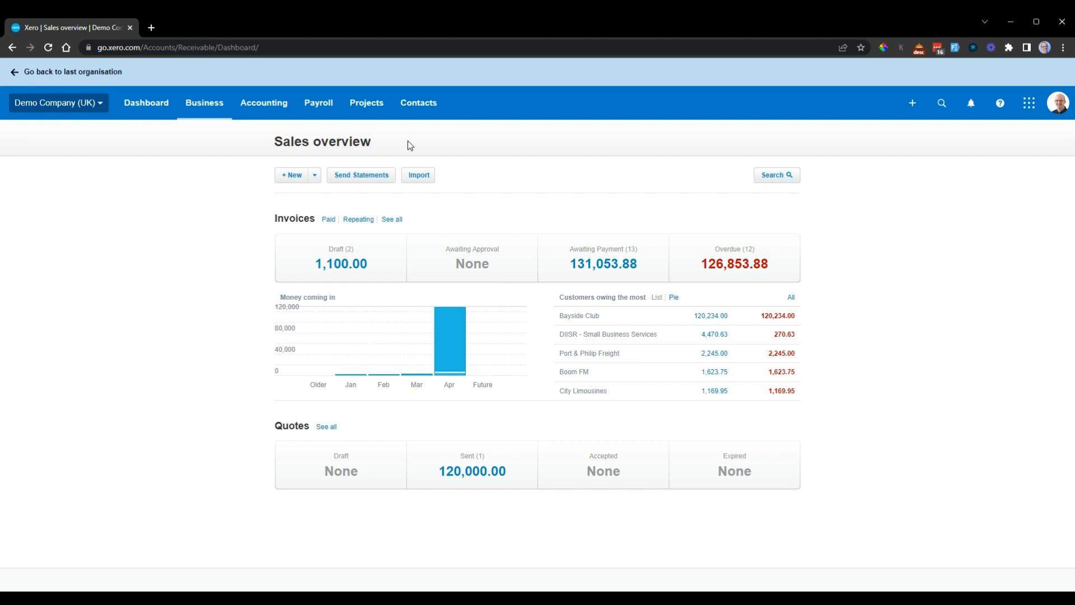
# Open the Aged Receivables Detail report from the payables and receivables reports
pyautogui.click(267, 109)
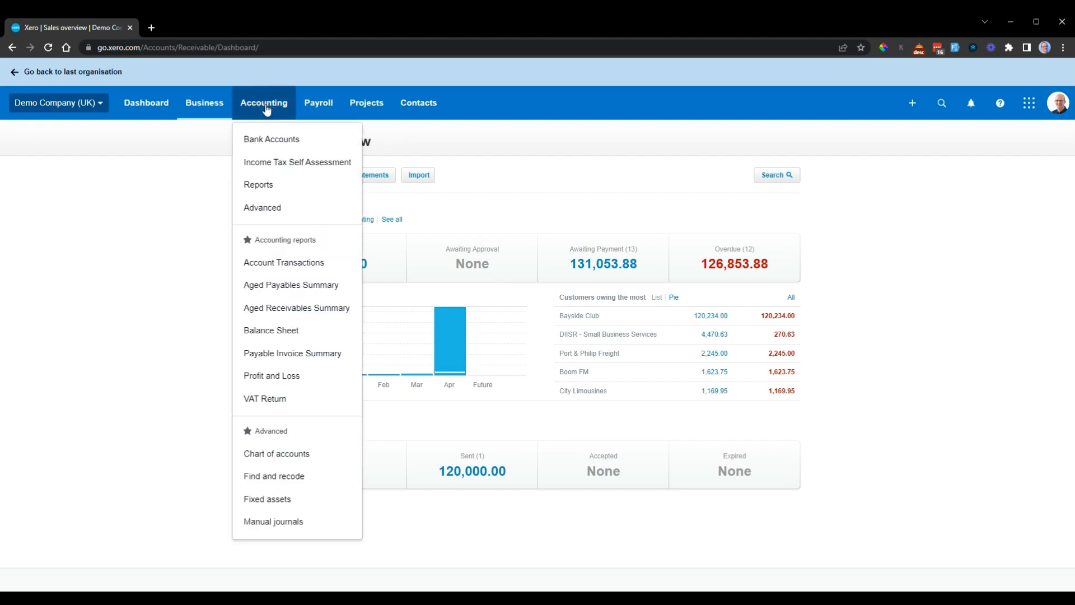
pyautogui.click(272, 185)
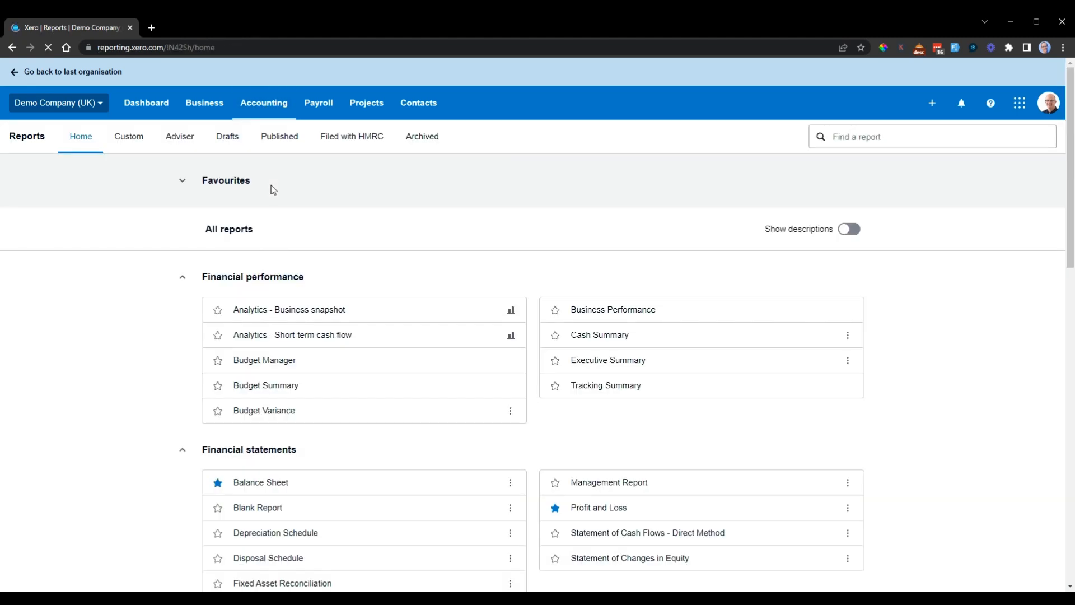
pyautogui.scroll(-5, 144, 296)
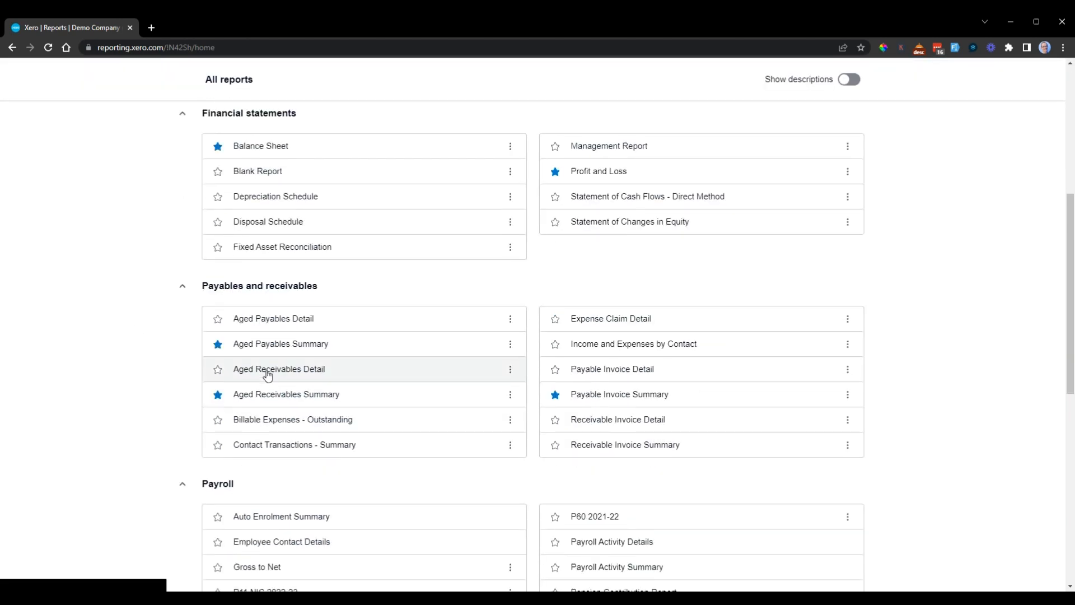
pyautogui.click(268, 374)
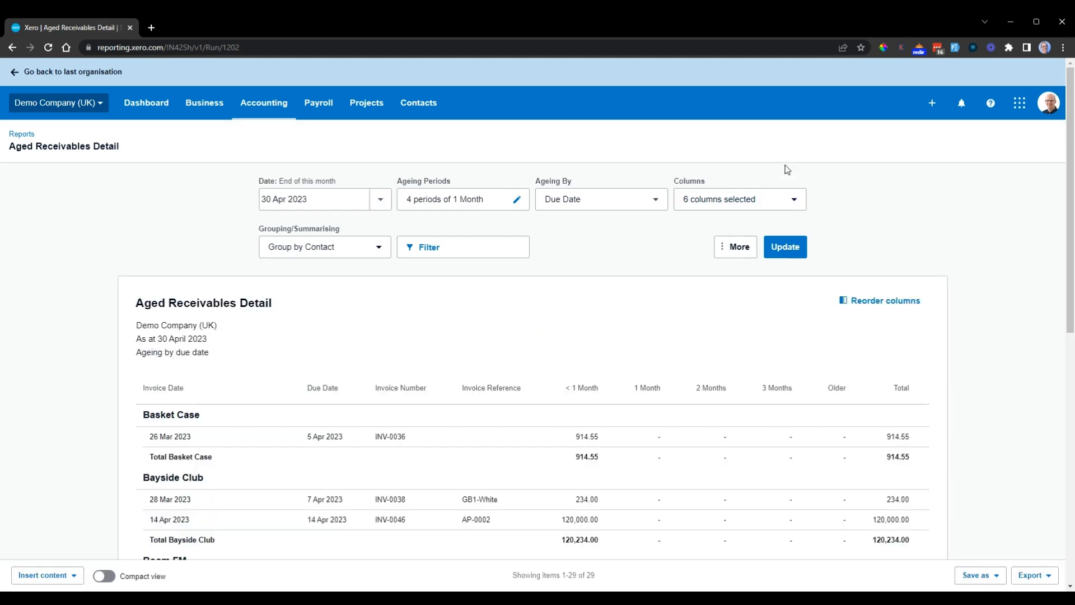
# Examine the outstanding invoices by customer and ageing period throughout the Aged Receivables Detail report
pyautogui.click(737, 202)
pyautogui.click(880, 190)
pyautogui.scroll(-4, 1027, 236)
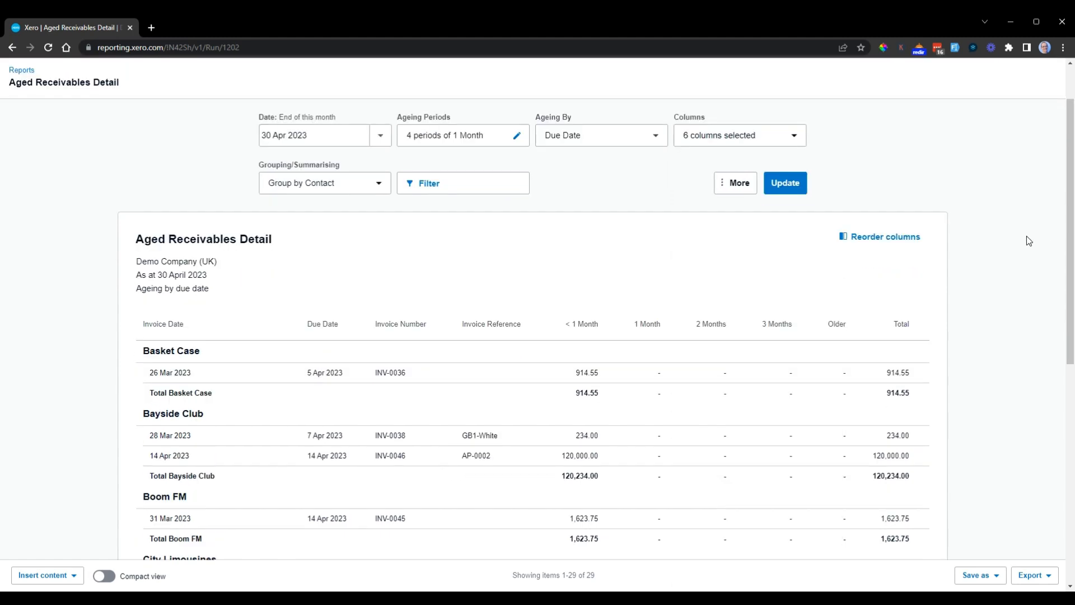
pyautogui.scroll(-5, 1027, 237)
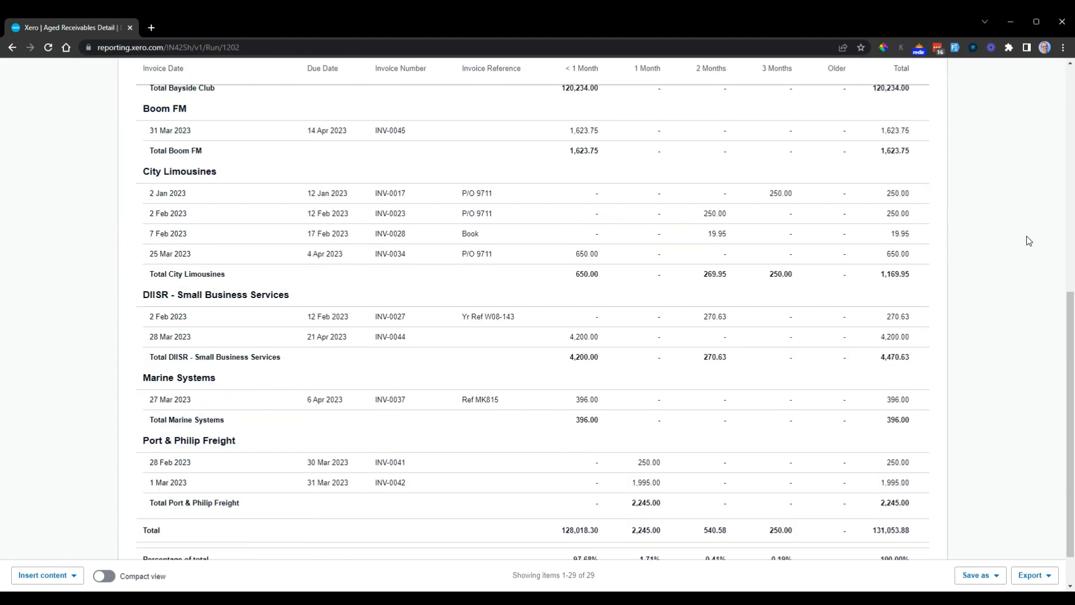
pyautogui.scroll(5, 1027, 237)
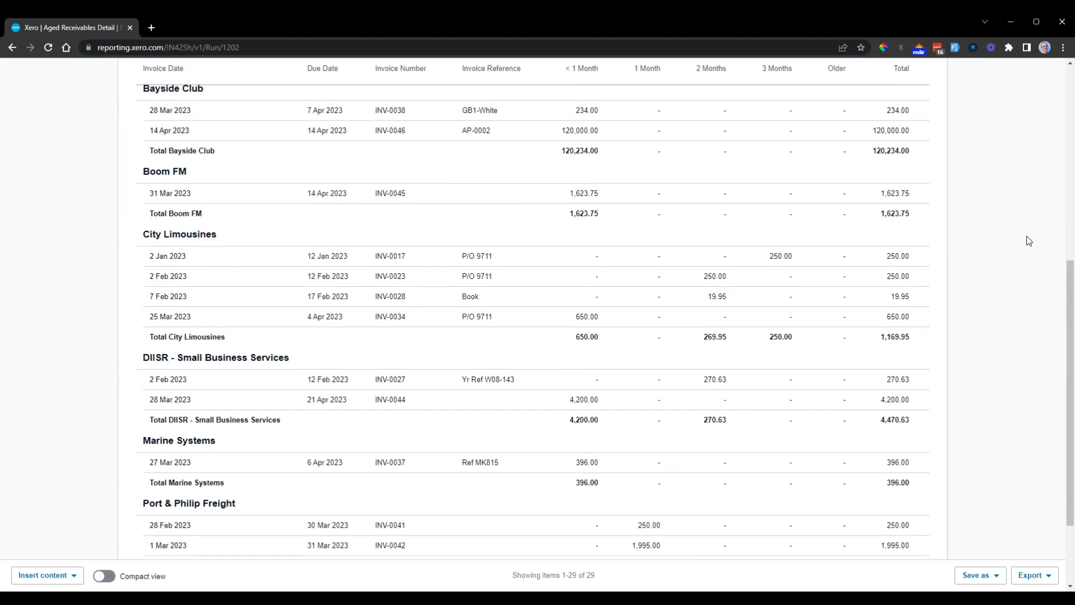
pyautogui.scroll(2, 1027, 241)
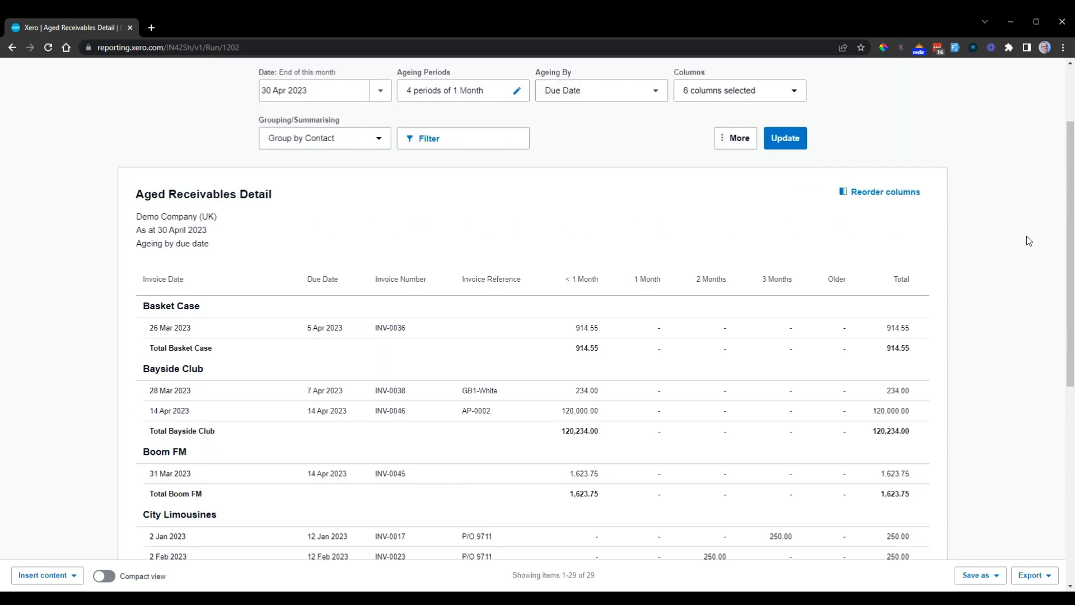
pyautogui.scroll(-1, 1029, 241)
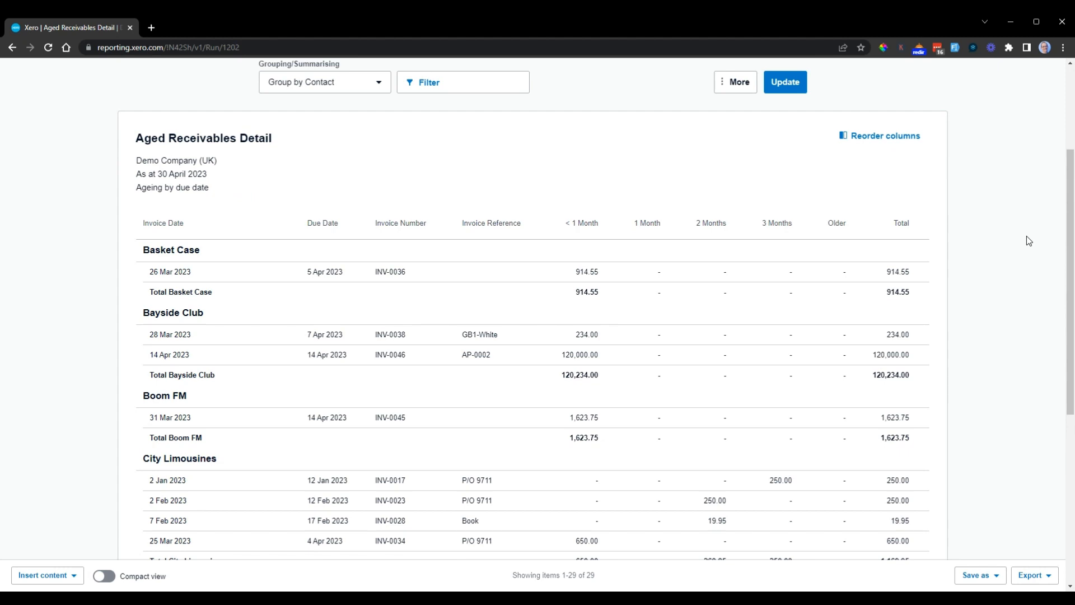
pyautogui.scroll(3, 958, 213)
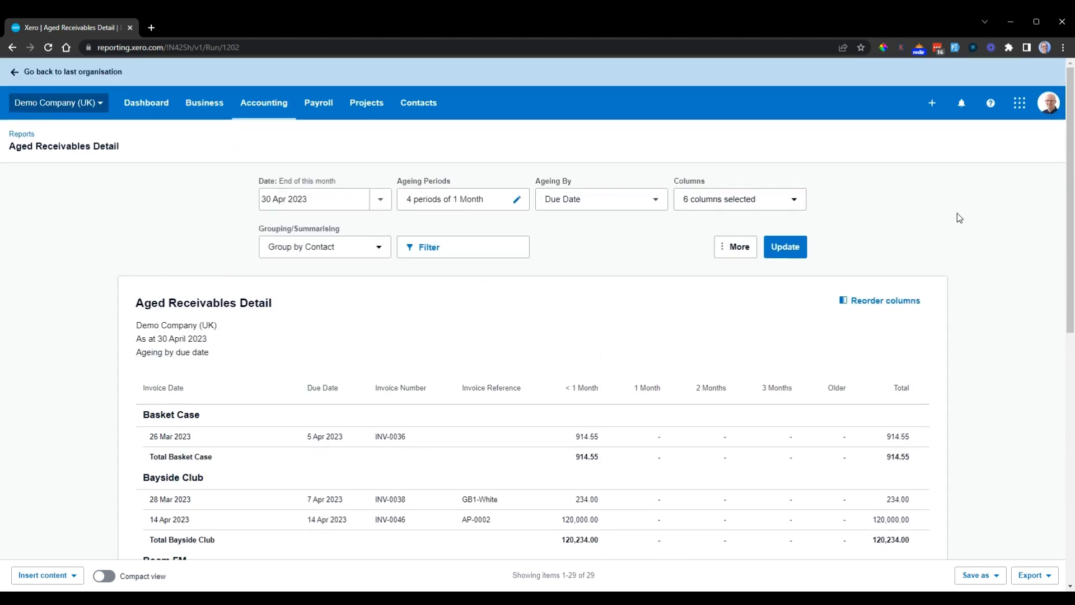
# Add the Email, Phone and Primary Person columns to the Aged Receivables Detail report and update it
pyautogui.click(792, 200)
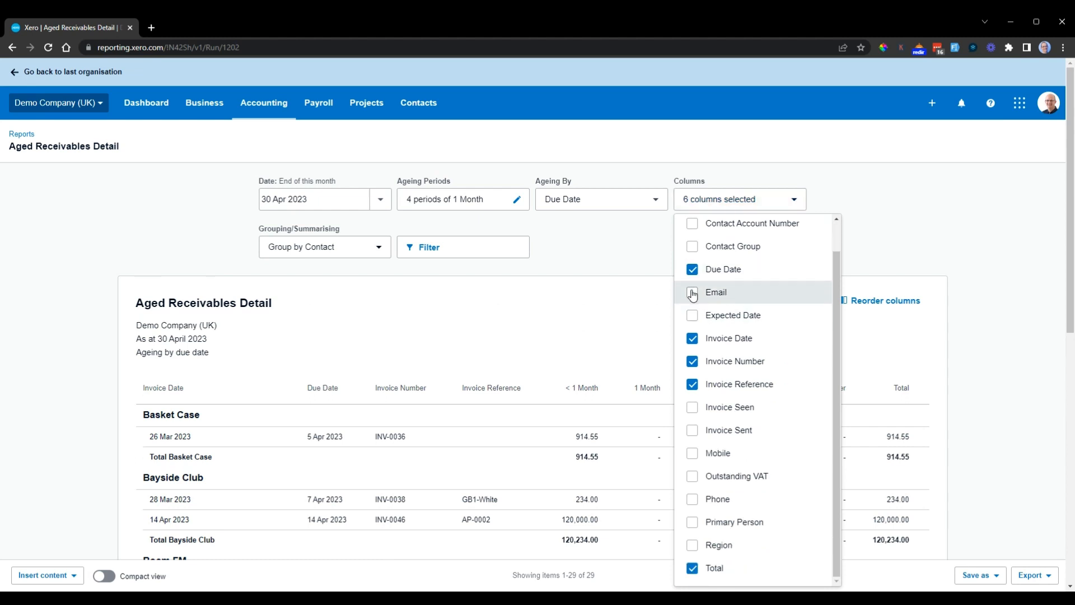
pyautogui.click(798, 292)
pyautogui.scroll(-2, 801, 325)
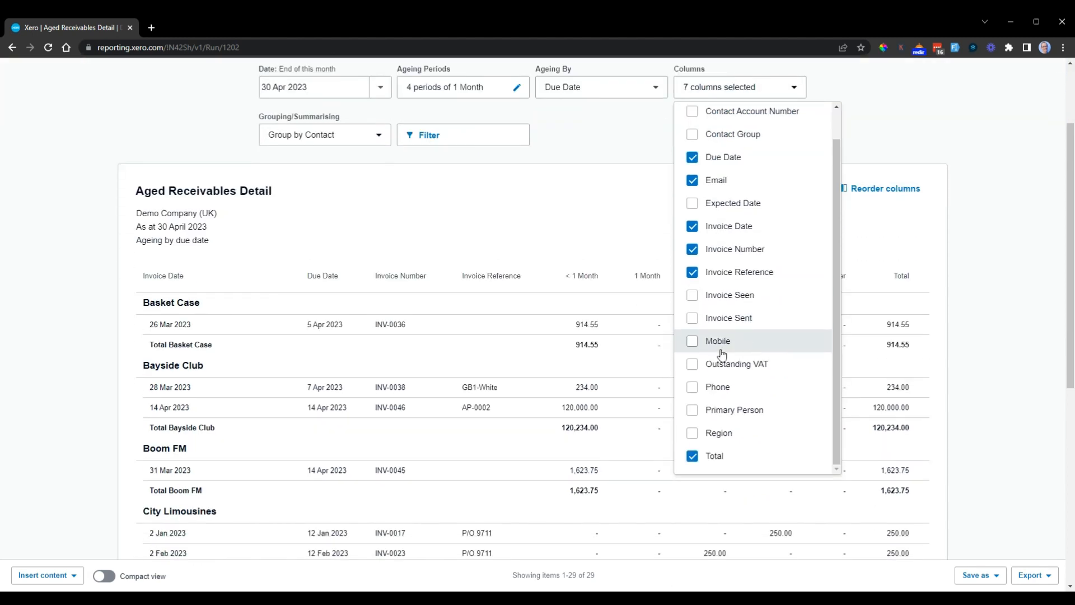
pyautogui.click(693, 391)
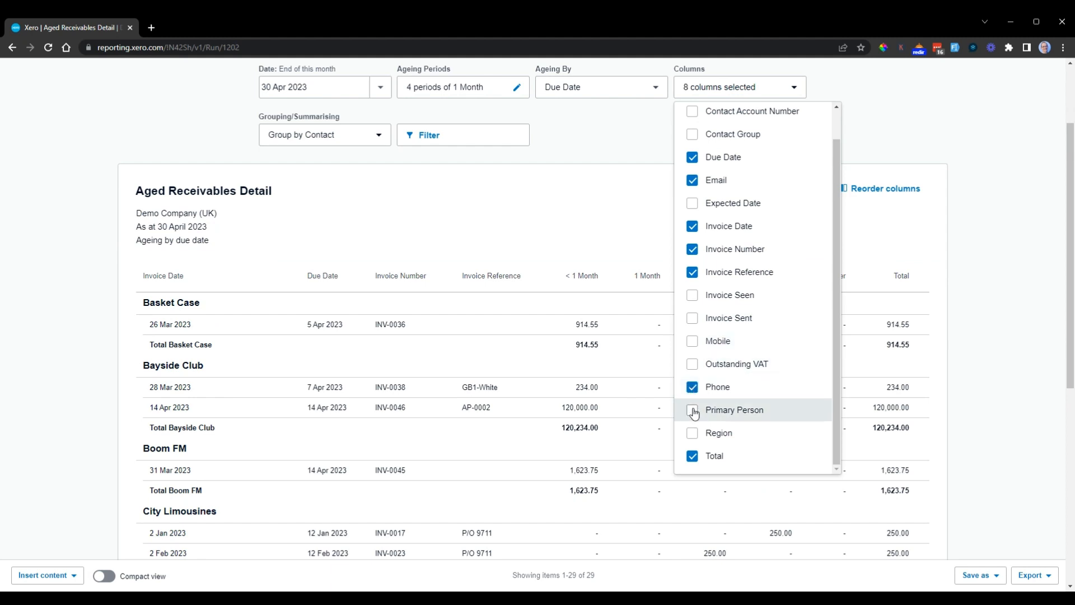
pyautogui.click(692, 410)
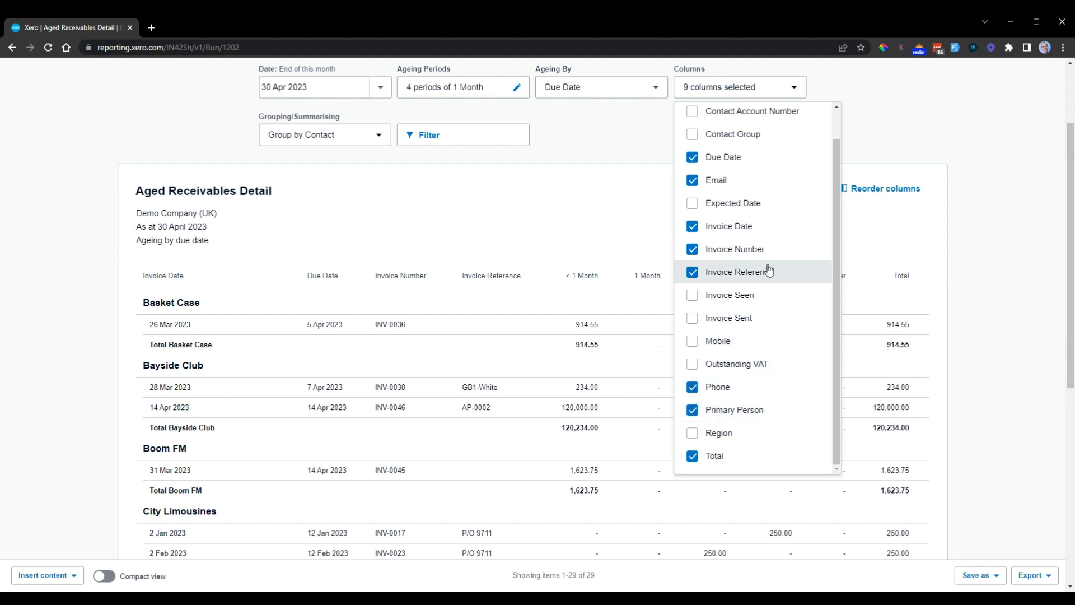
pyautogui.click(908, 126)
pyautogui.click(794, 137)
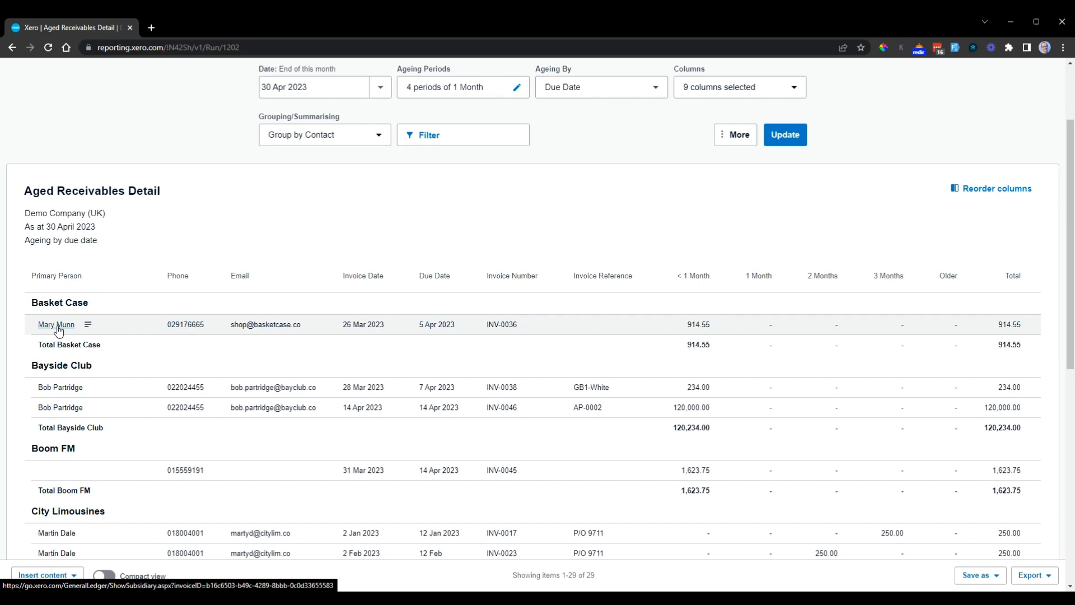
# Review the contact details listed beside each customer's outstanding invoices in the updated report
pyautogui.scroll(-2, 59, 331)
pyautogui.scroll(-2, 58, 331)
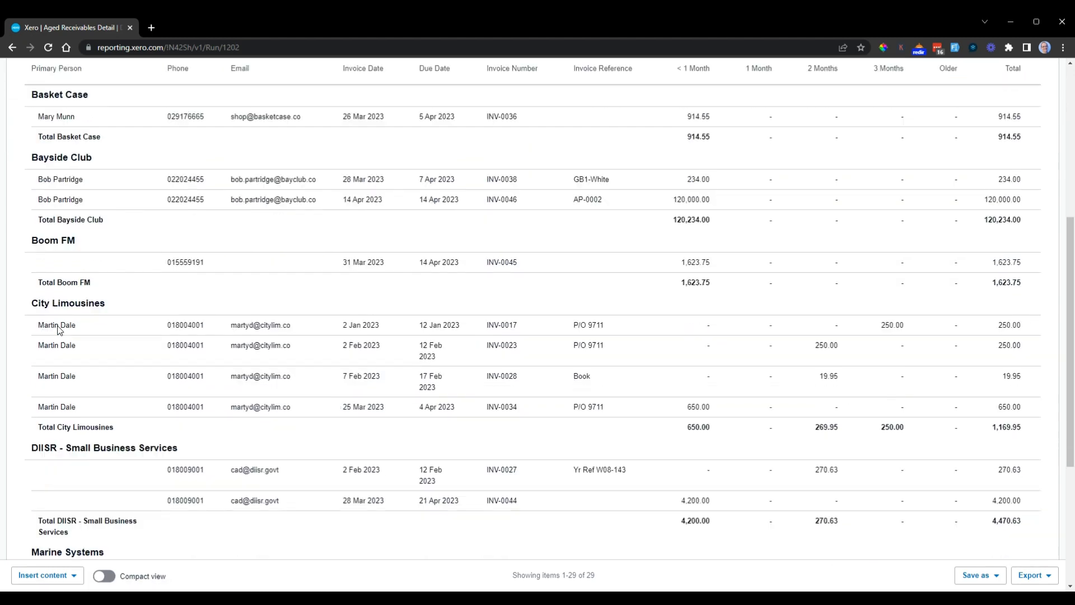
pyautogui.scroll(-3, 58, 331)
pyautogui.scroll(3, 62, 330)
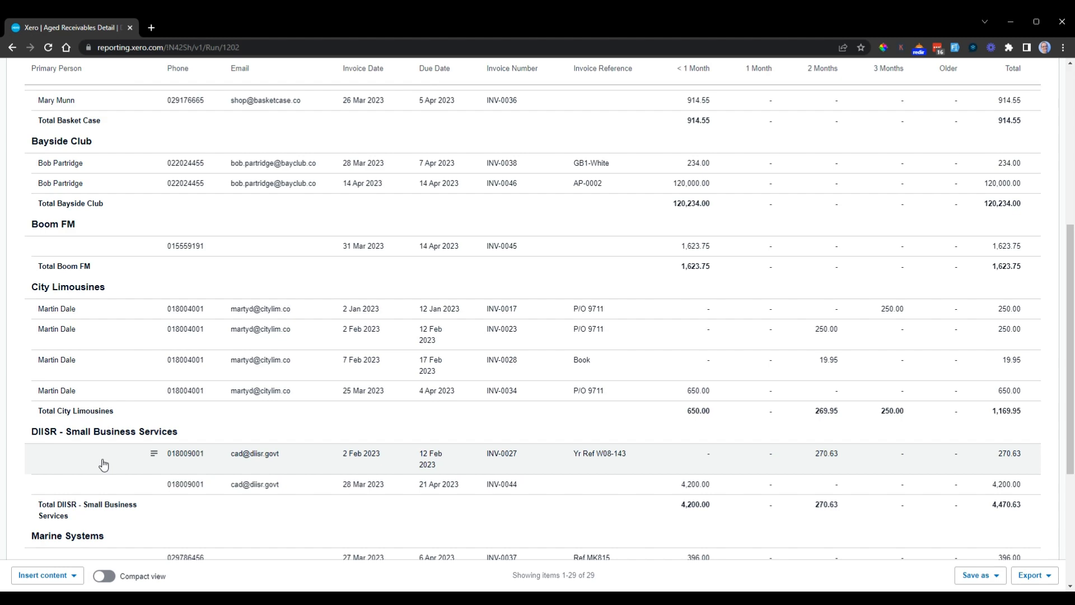
pyautogui.scroll(6, 302, 309)
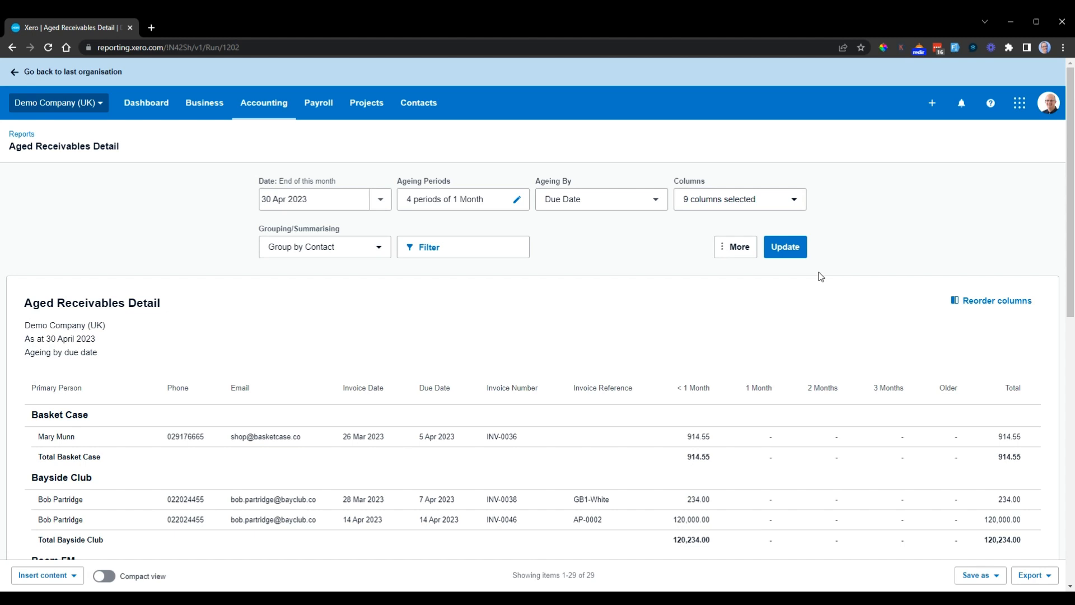
pyautogui.scroll(-2, 644, 214)
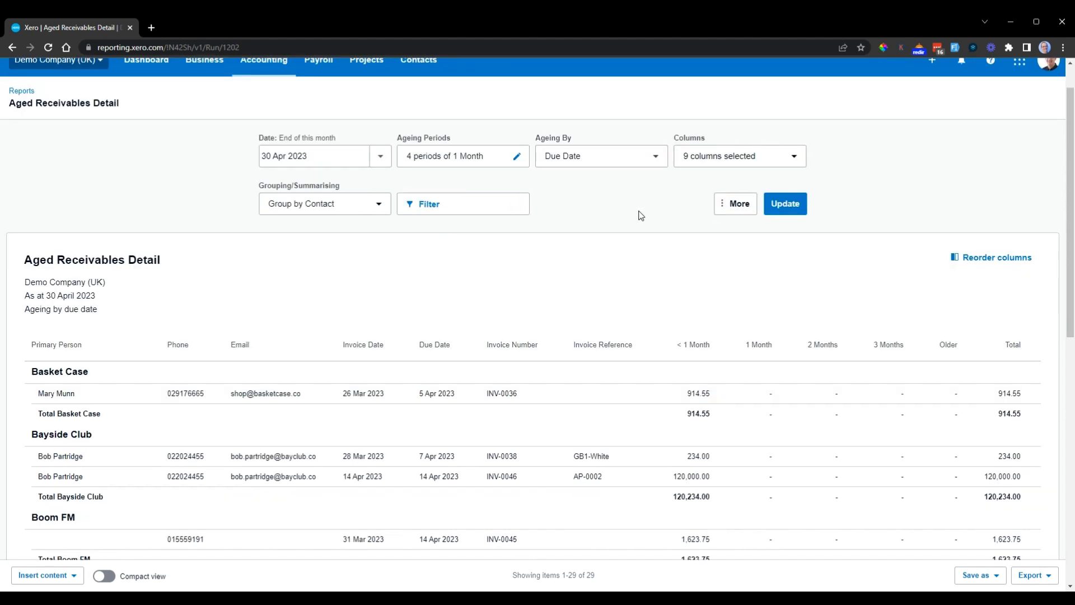
# Save the report as a custom report named "Chase Customers"
pyautogui.click(982, 576)
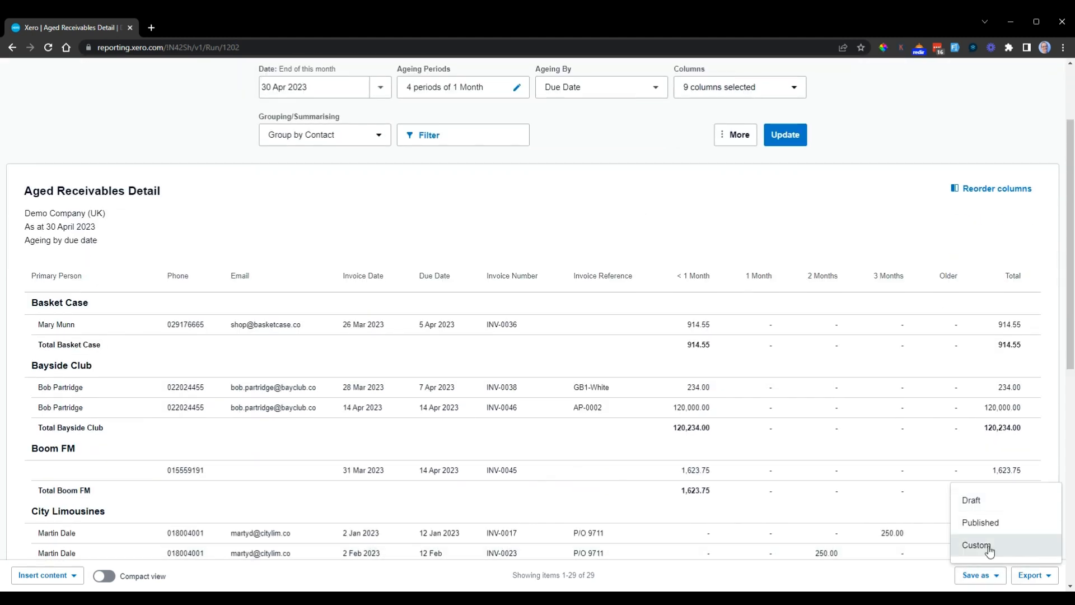
pyautogui.click(989, 552)
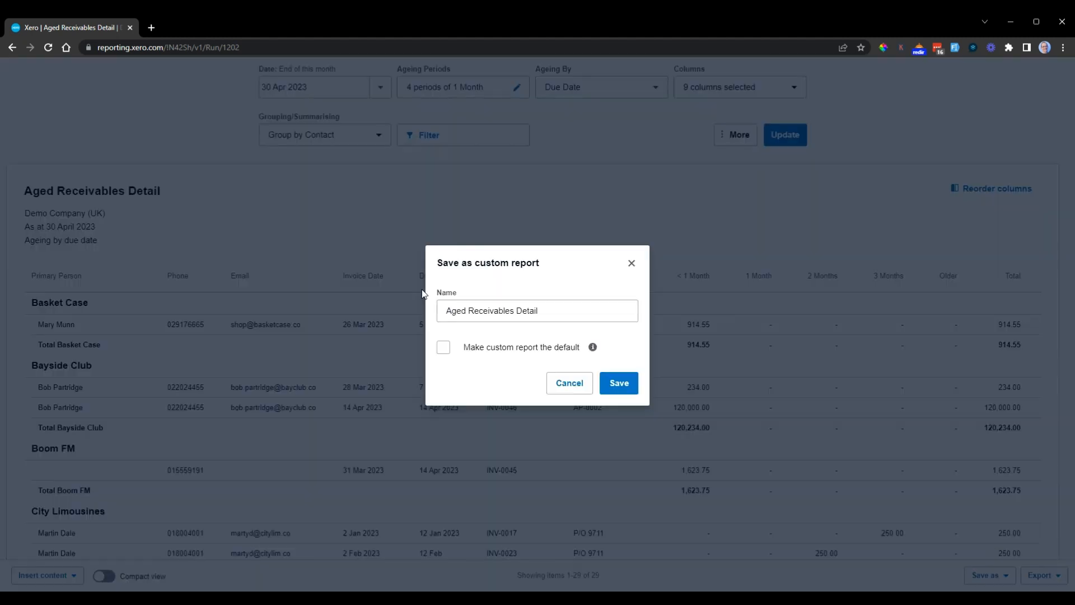
pyautogui.moveTo(553, 308); pyautogui.dragTo(391, 305)
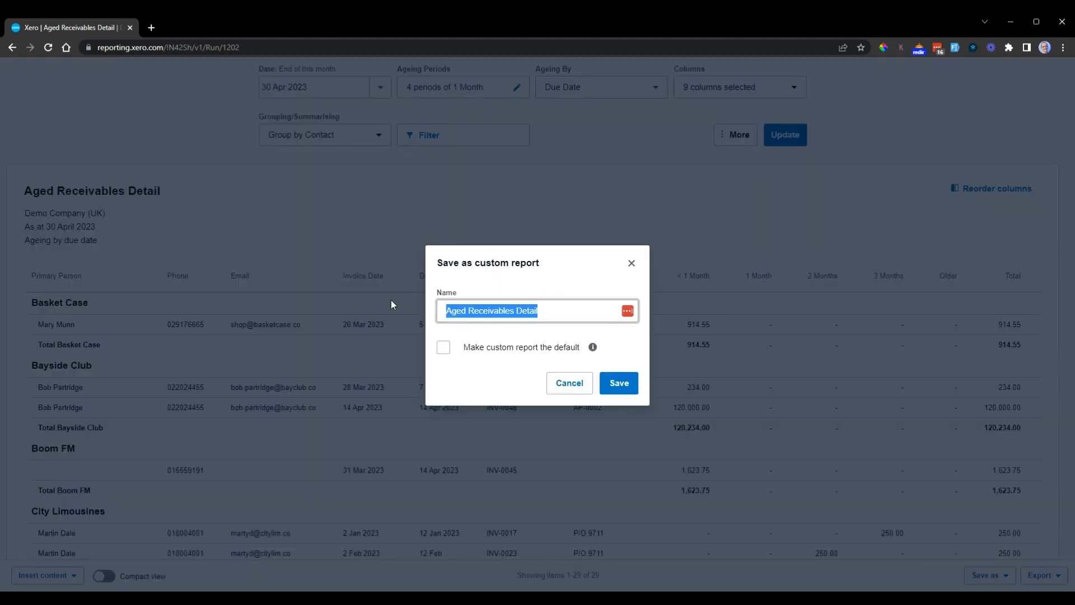
pyautogui.write('Chase De')
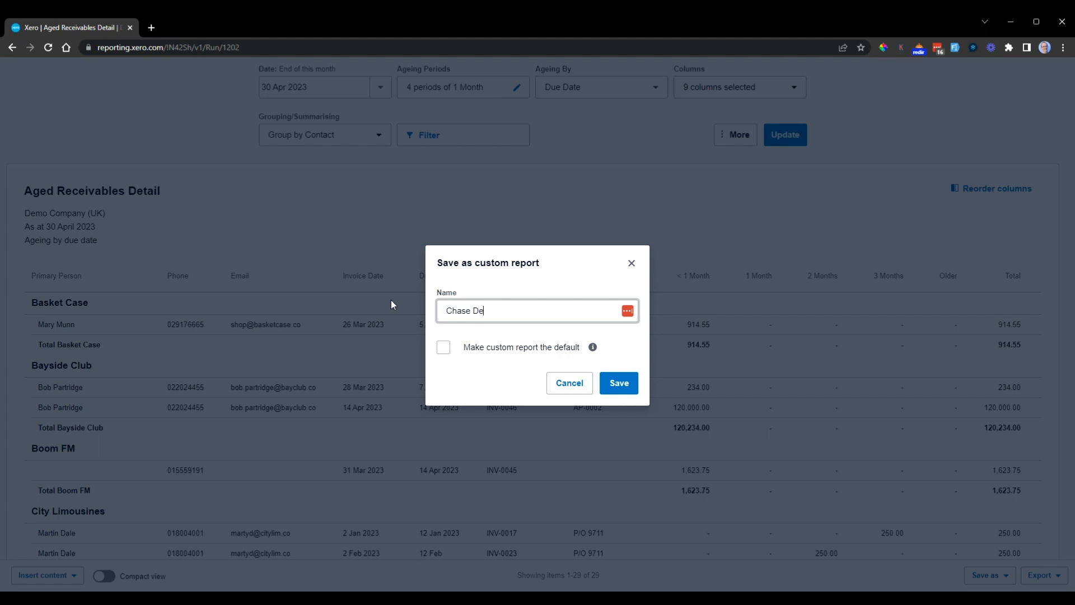
pyautogui.press('BackSpace')
pyautogui.press('BackSpace')
pyautogui.write('Customers')
pyautogui.click(619, 384)
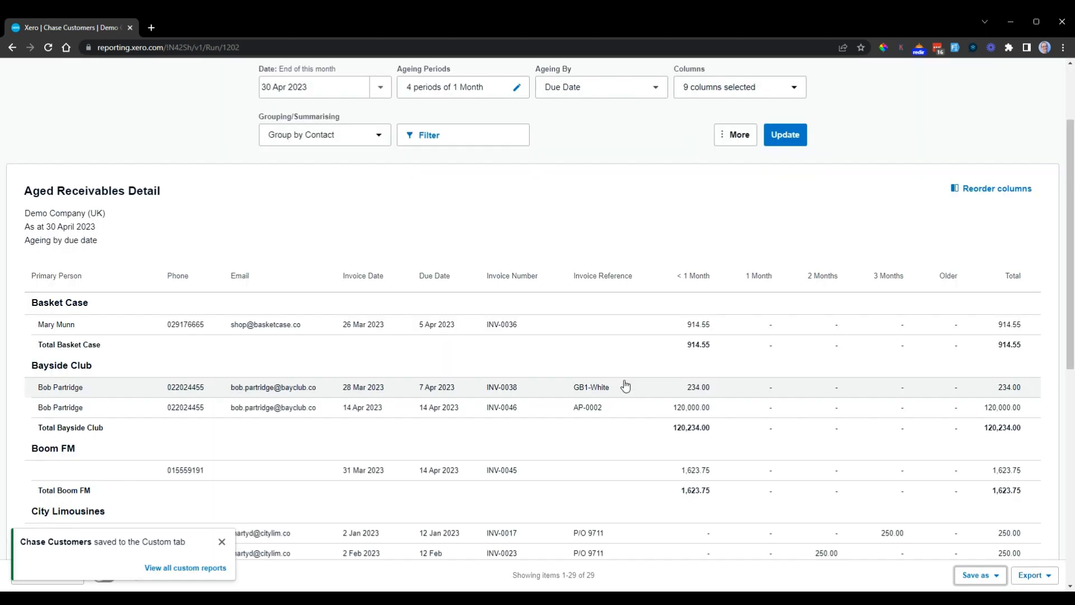
# Open the saved "Chase Customers" report from the custom reports list and show its available export formats
pyautogui.scroll(2, 300, 245)
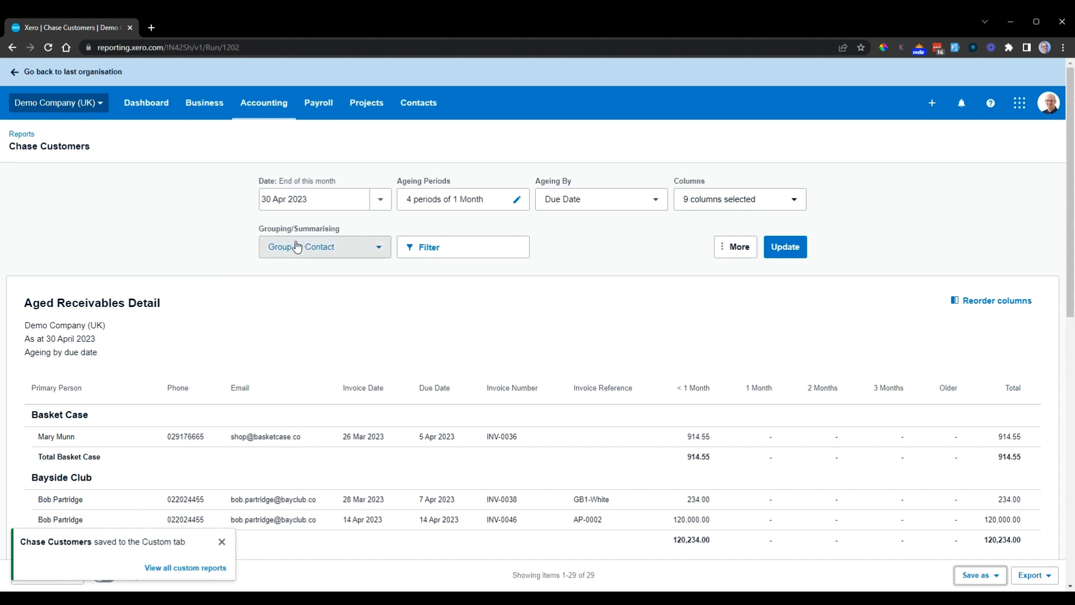
pyautogui.click(268, 104)
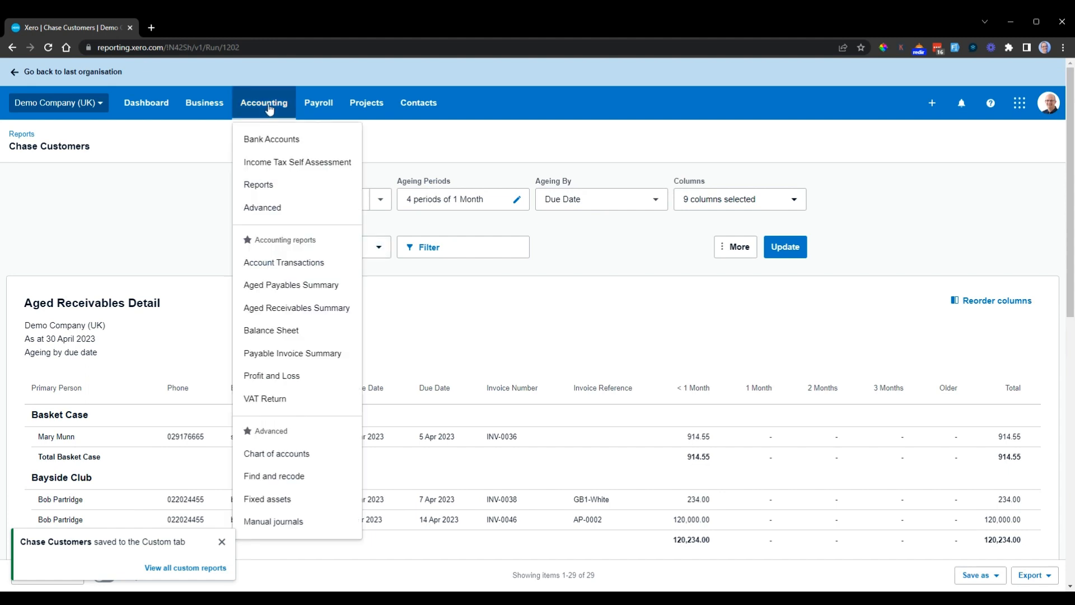
pyautogui.click(260, 186)
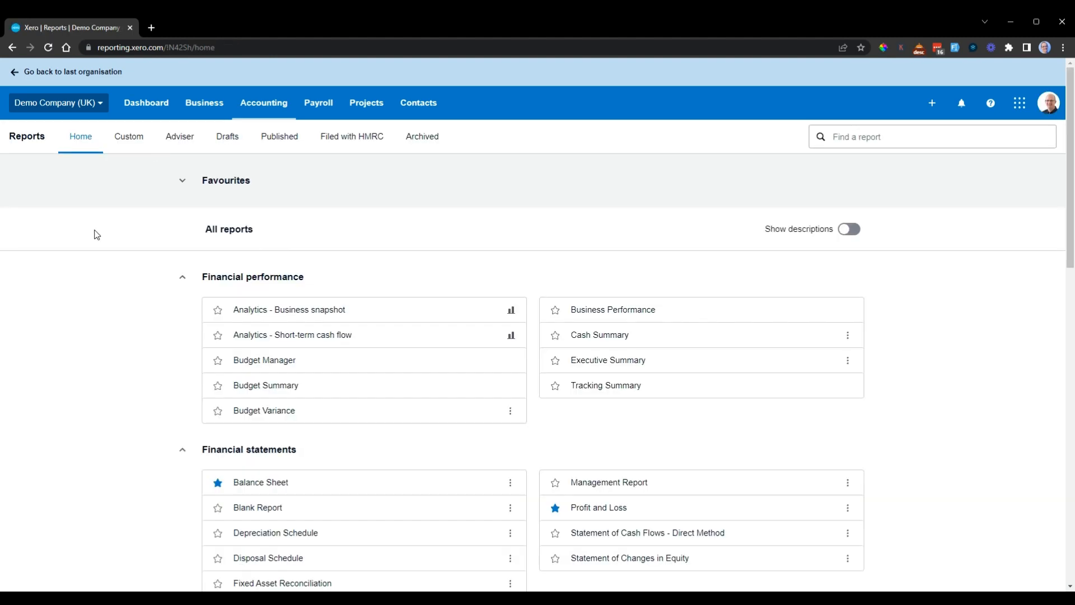
pyautogui.scroll(-2, 96, 235)
pyautogui.scroll(2, 96, 234)
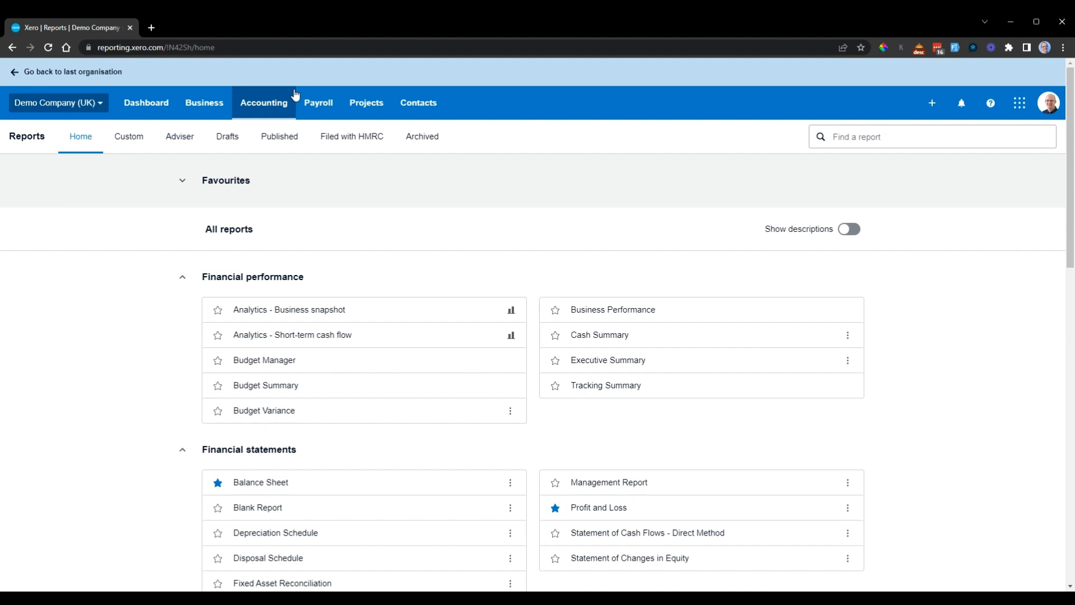
pyautogui.click(136, 142)
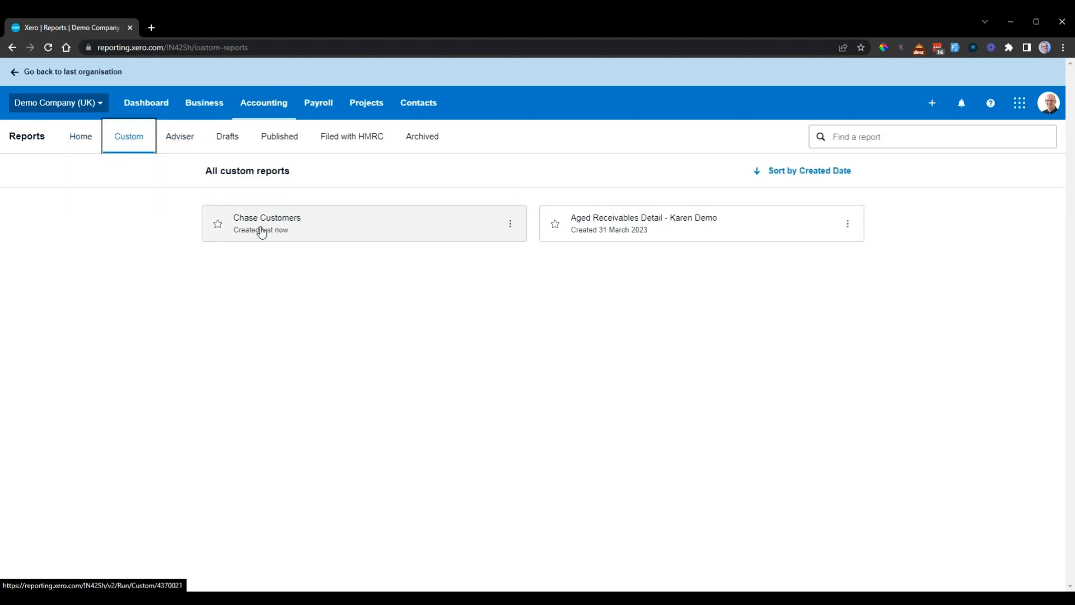
pyautogui.click(327, 225)
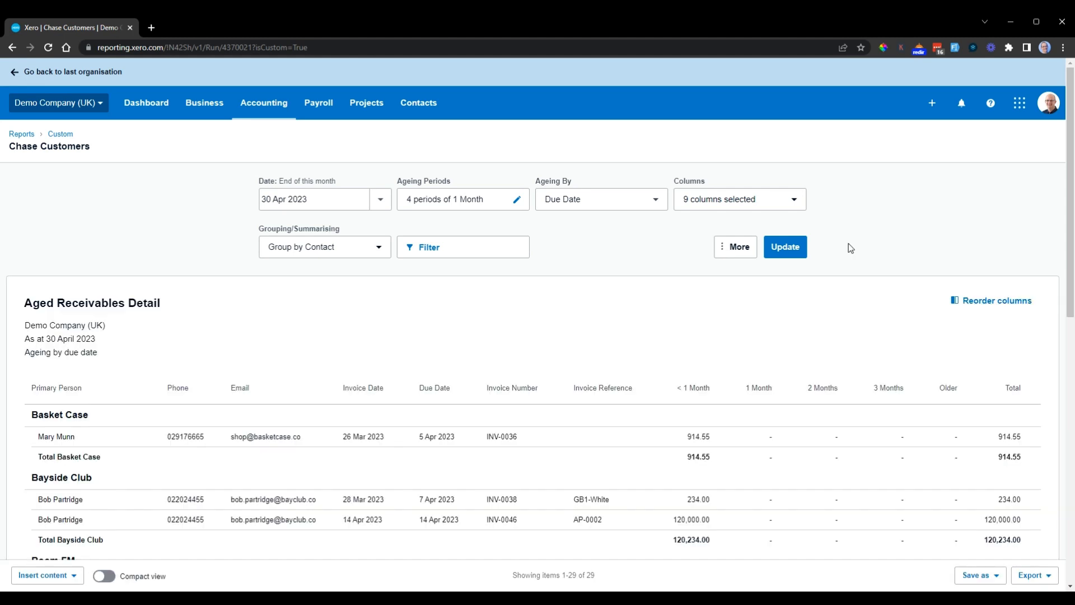
pyautogui.scroll(-1, 773, 233)
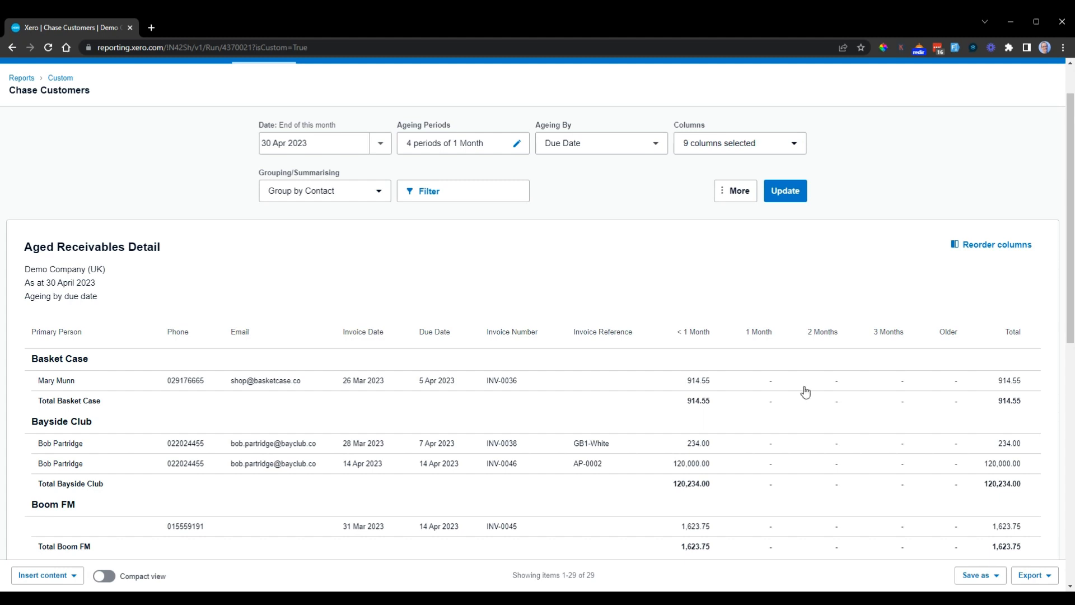
pyautogui.click(1046, 577)
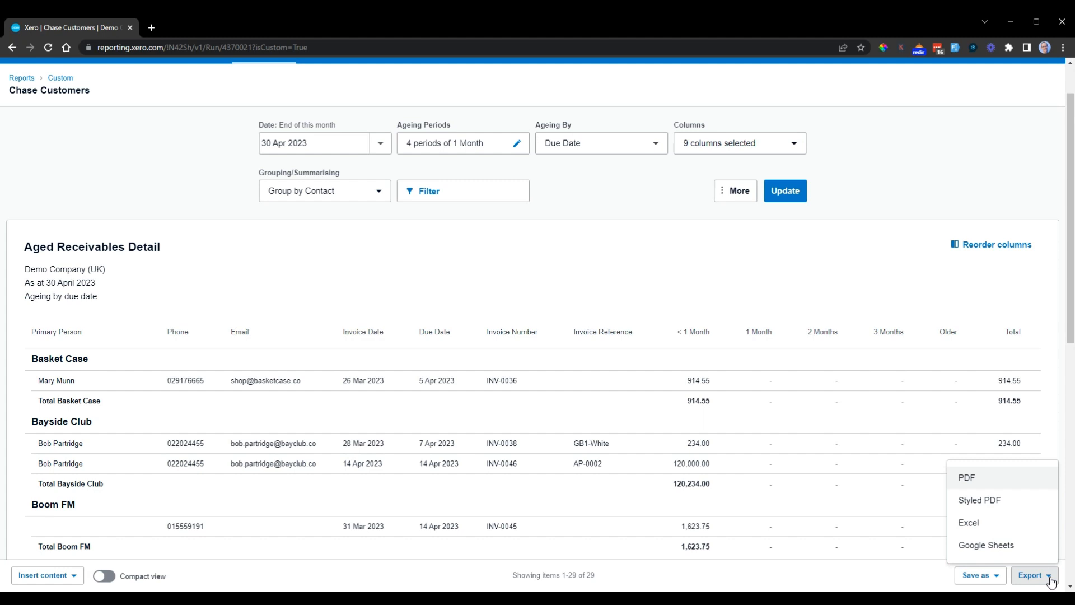
# Filter the report to invoices with a total of 500 or more, update it and review the filtered invoices
pyautogui.click(408, 196)
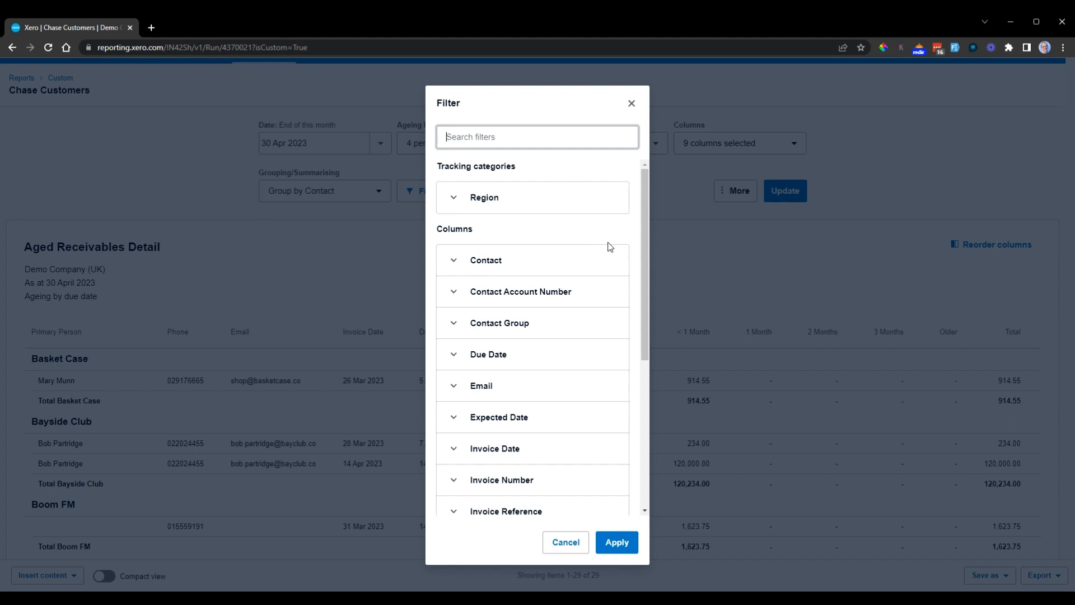
pyautogui.scroll(-5, 610, 247)
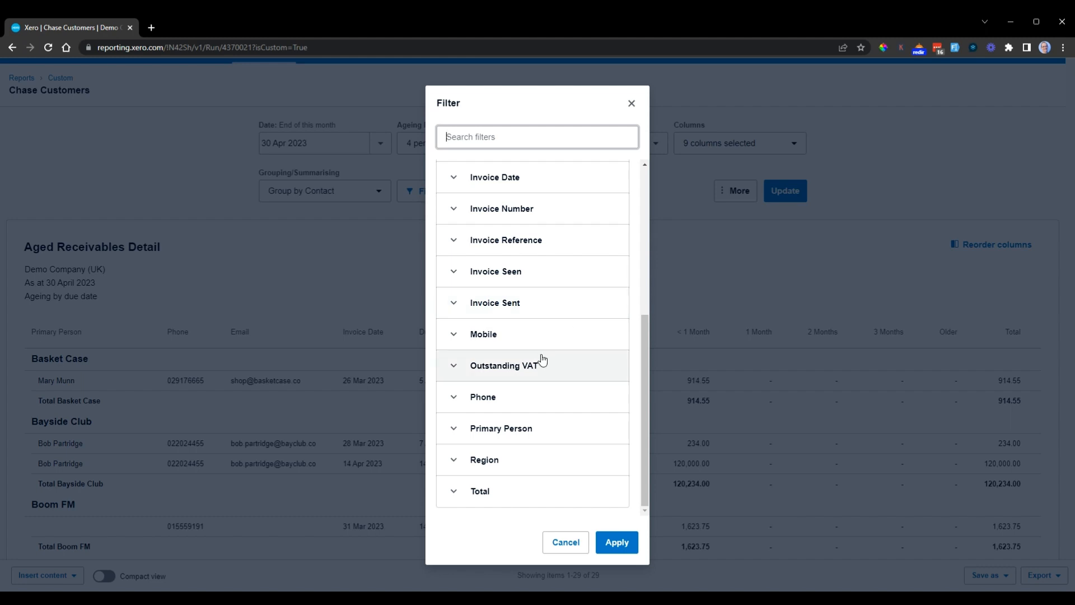
pyautogui.click(480, 494)
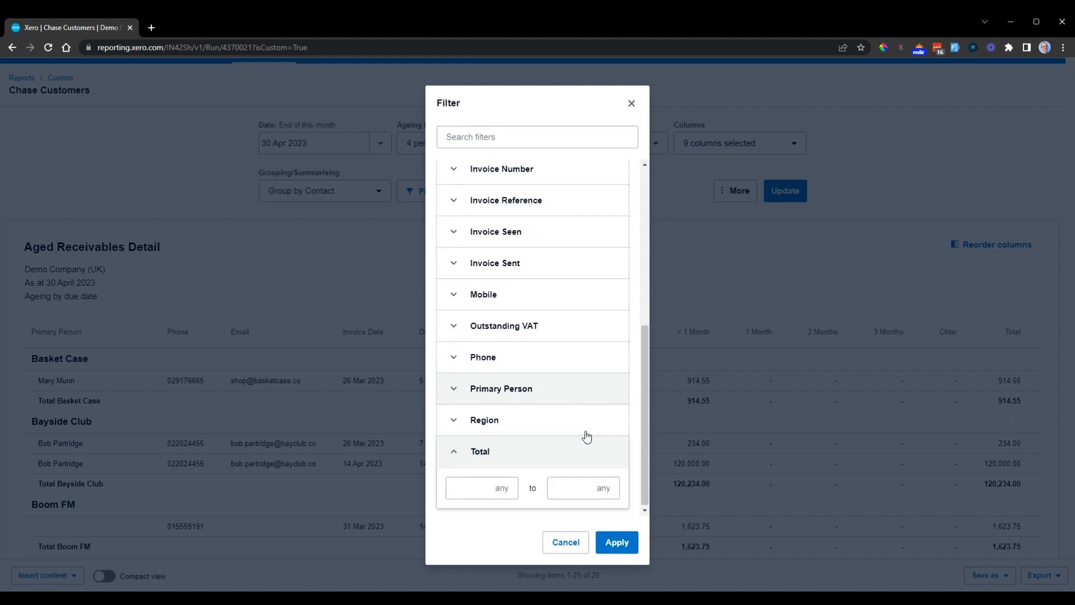
pyautogui.click(499, 493)
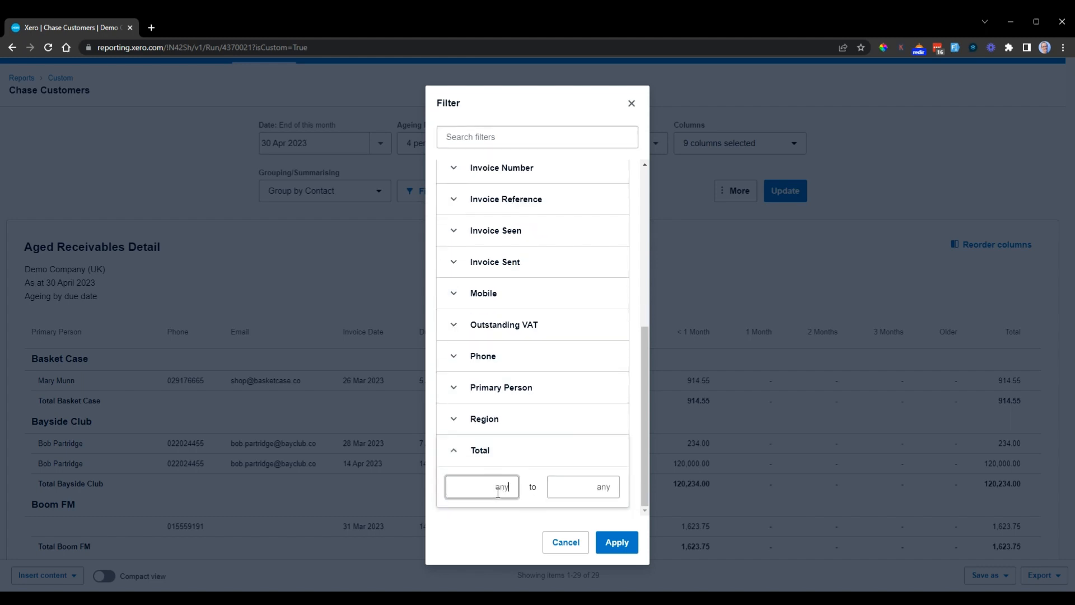
pyautogui.write('5000')
pyautogui.press('BackSpace')
pyautogui.write('.00')
pyautogui.click(630, 542)
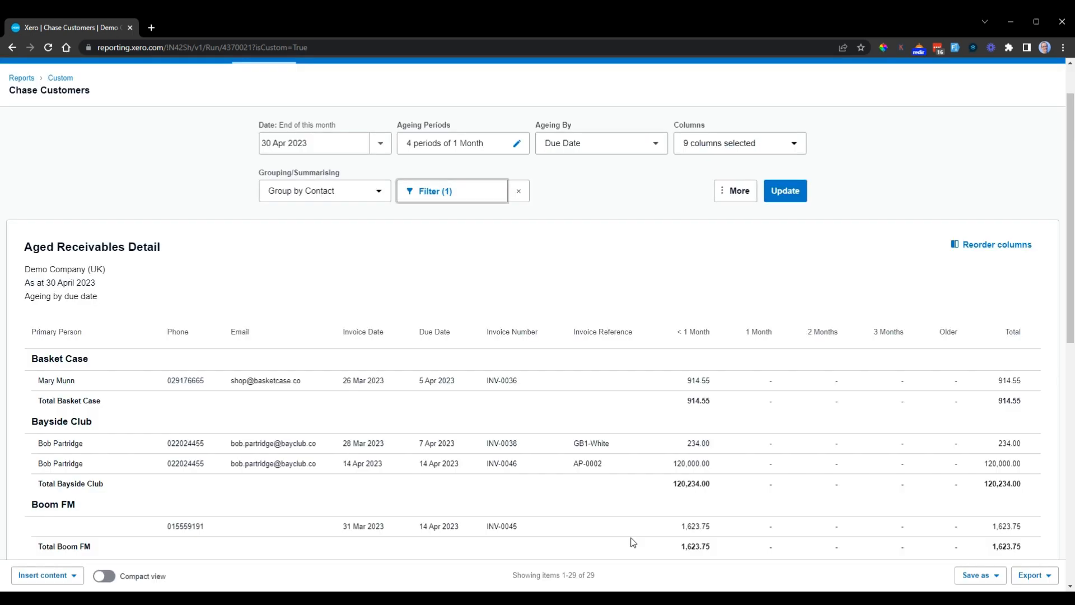
pyautogui.click(784, 193)
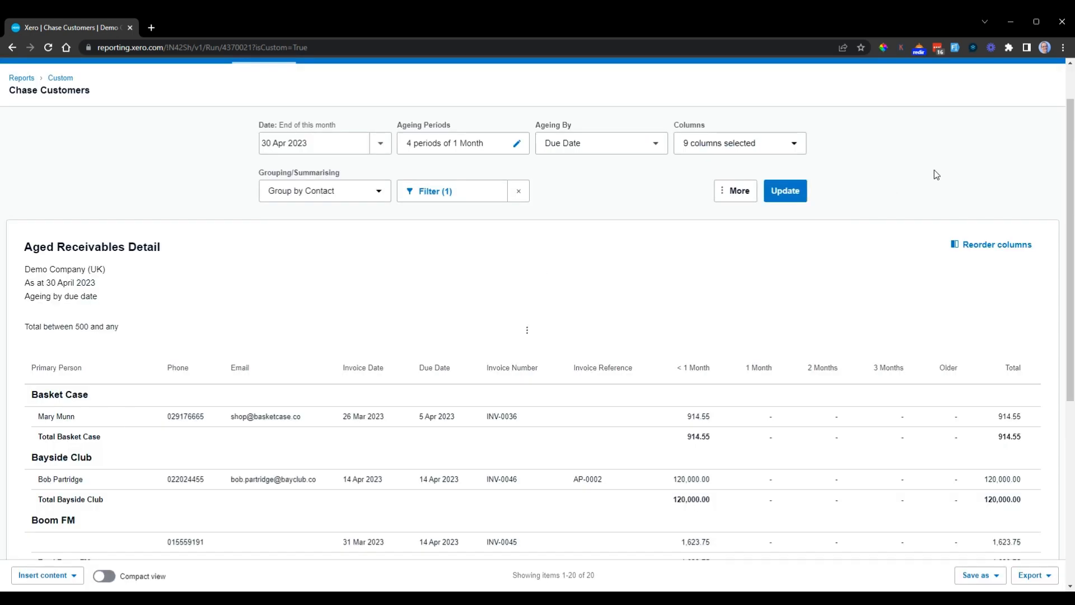
pyautogui.scroll(-6, 934, 171)
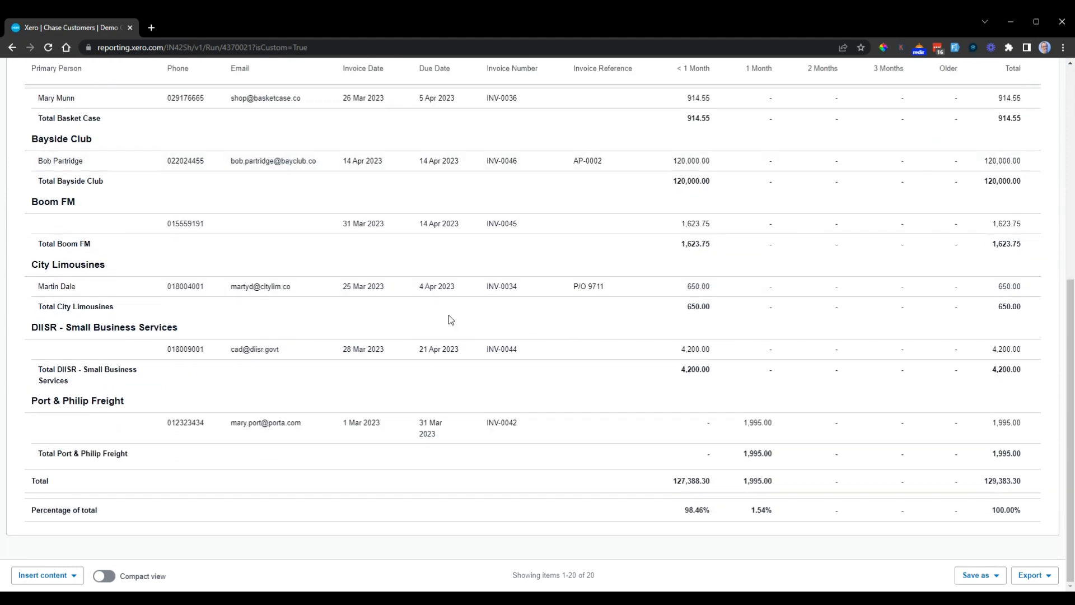
pyautogui.scroll(10, 524, 279)
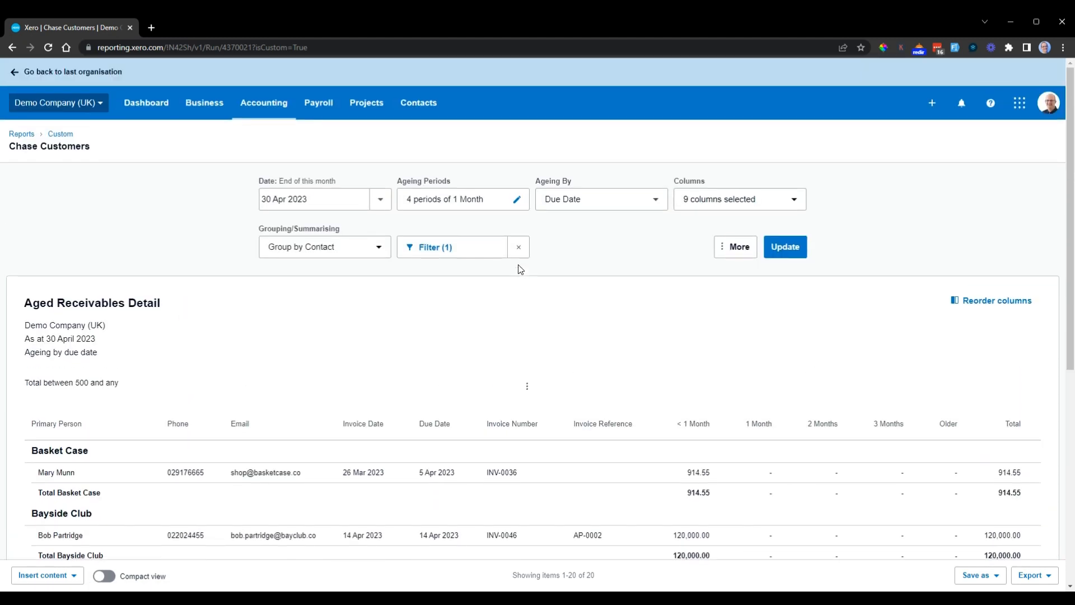
# Clear the report's total filter and look through the available filter options without applying any
pyautogui.click(469, 243)
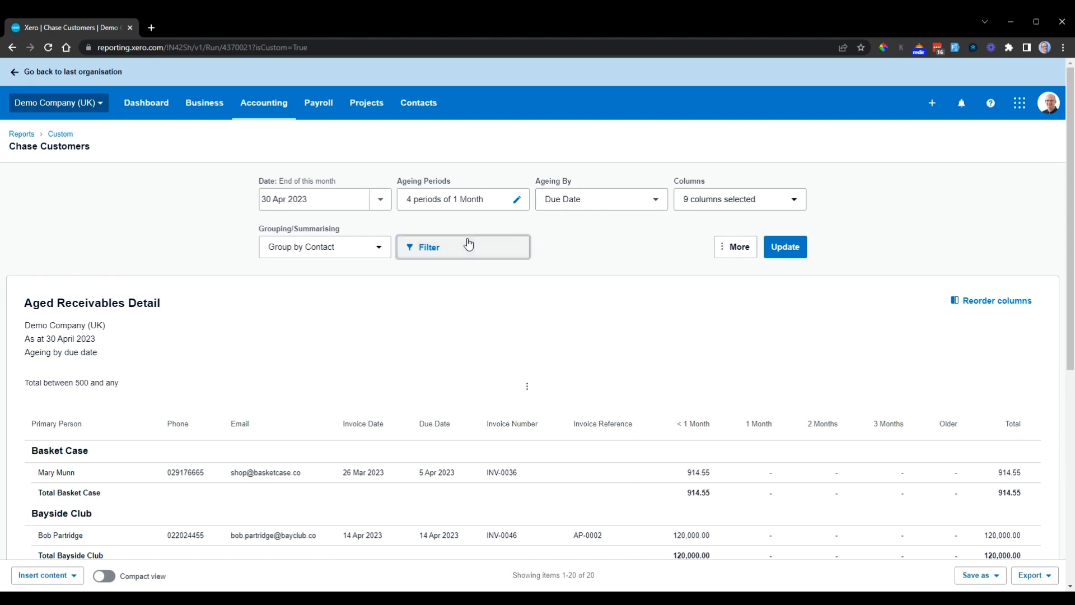
pyautogui.scroll(-4, 532, 237)
pyautogui.scroll(-2, 532, 238)
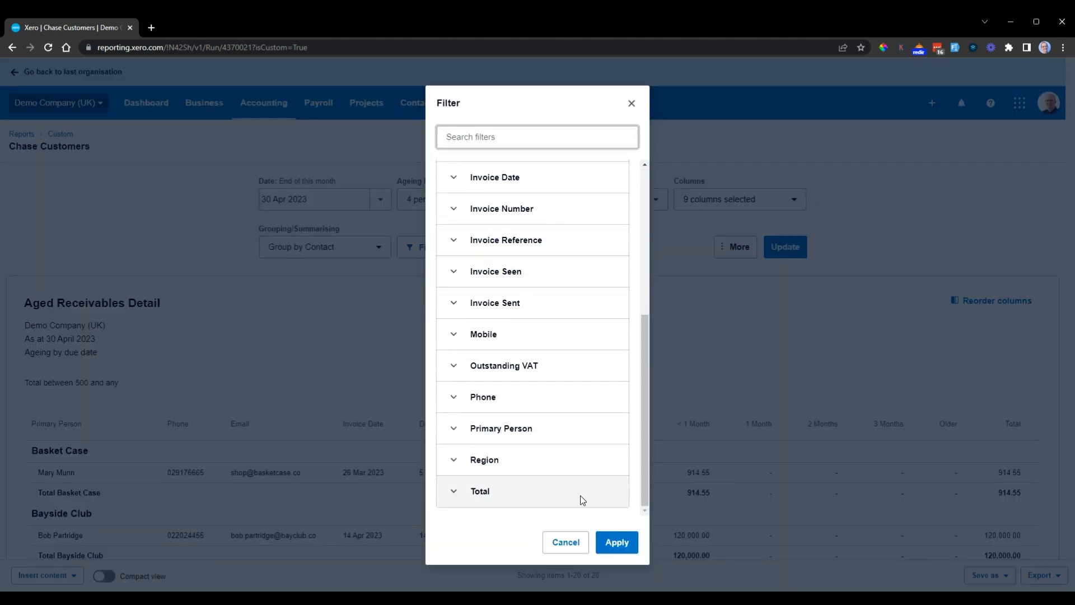
pyautogui.click(567, 542)
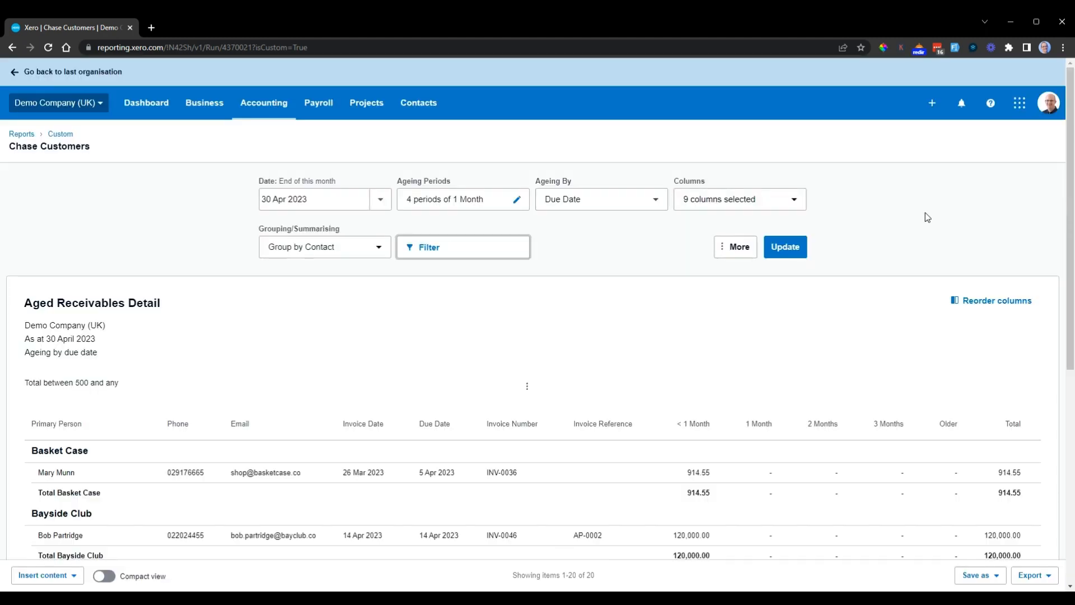
pyautogui.scroll(-1, 866, 216)
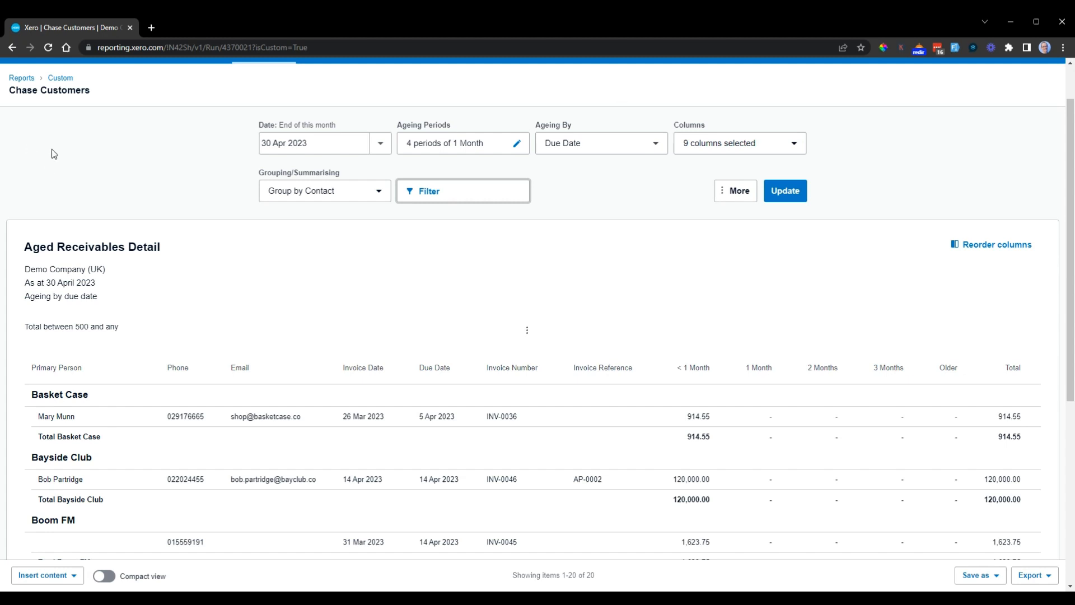
# Open the Sales overview and examine which customers make up the April amount in the Money coming in chart
pyautogui.scroll(1, 53, 152)
pyautogui.click(208, 107)
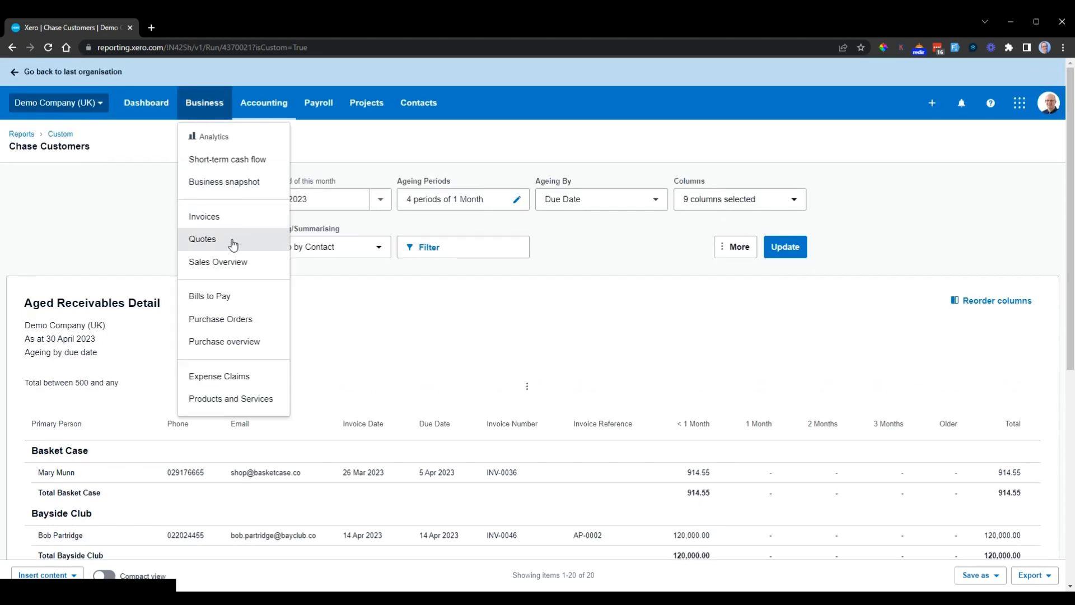
pyautogui.click(230, 259)
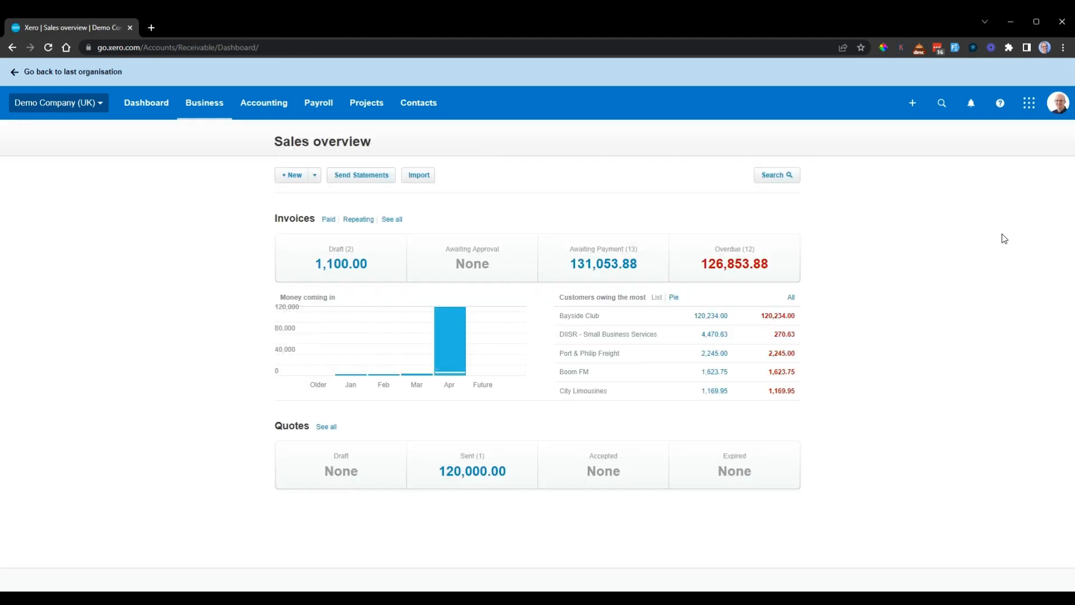
pyautogui.moveTo(447, 345)
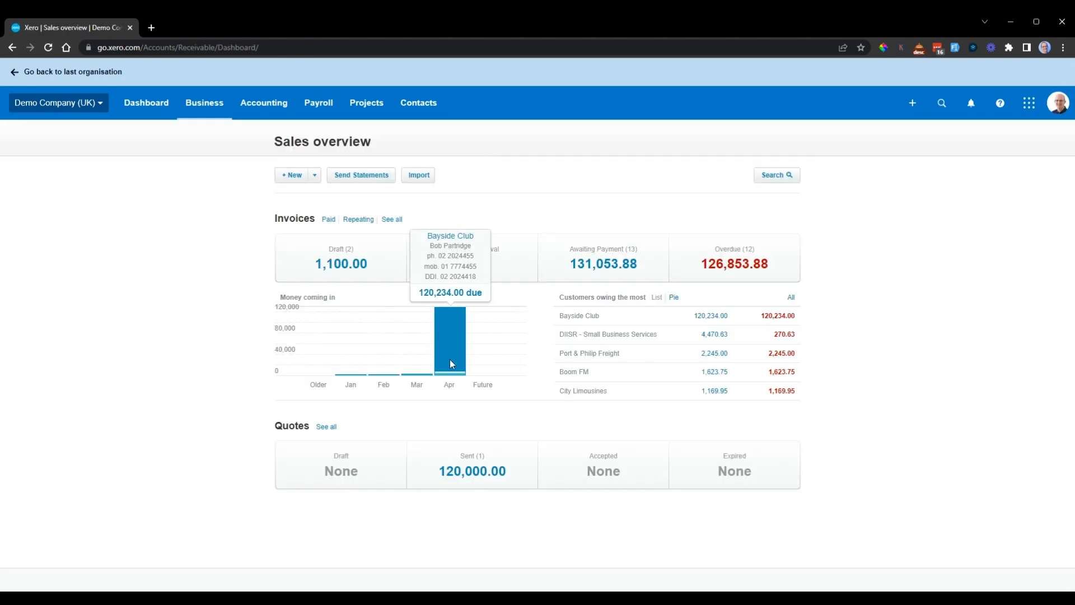
pyautogui.moveTo(450, 376)
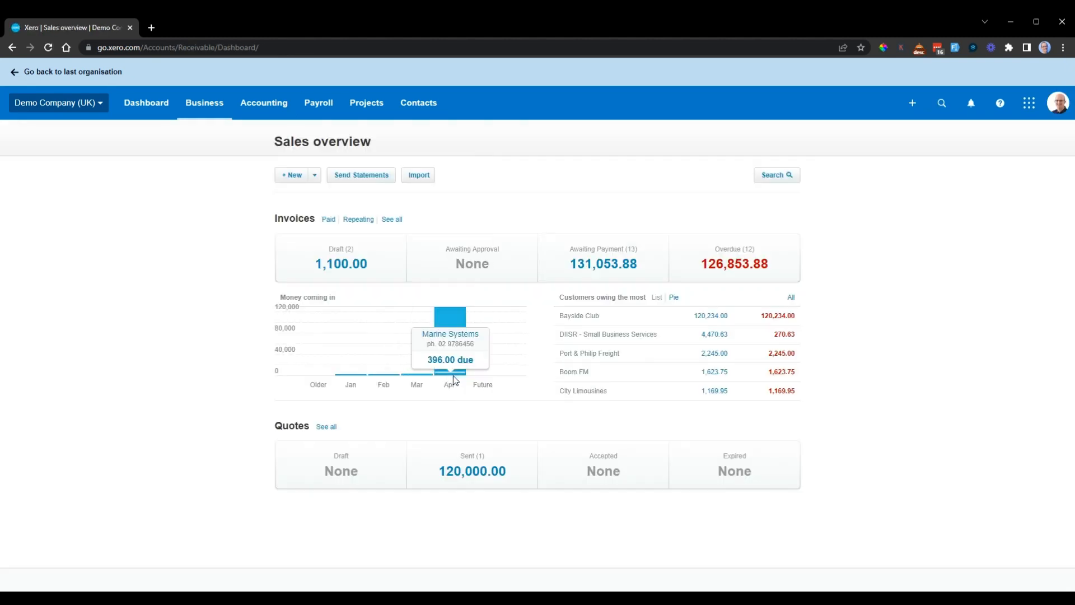